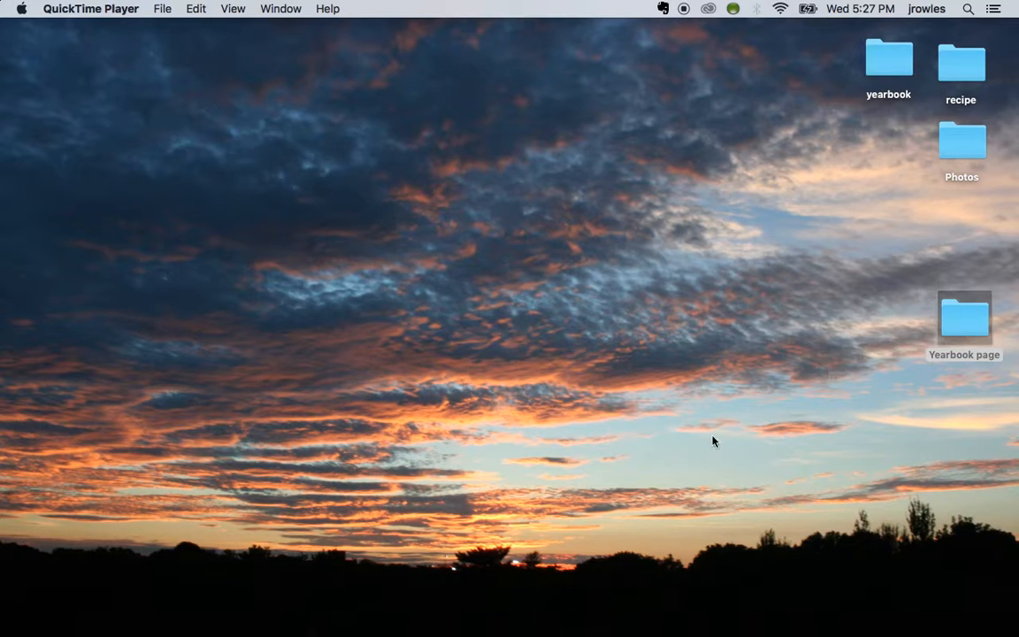
- Switch to Microsoft Word with a blank document and show the Toolbox with the Formatting Palette
mouse_move(598, 632)
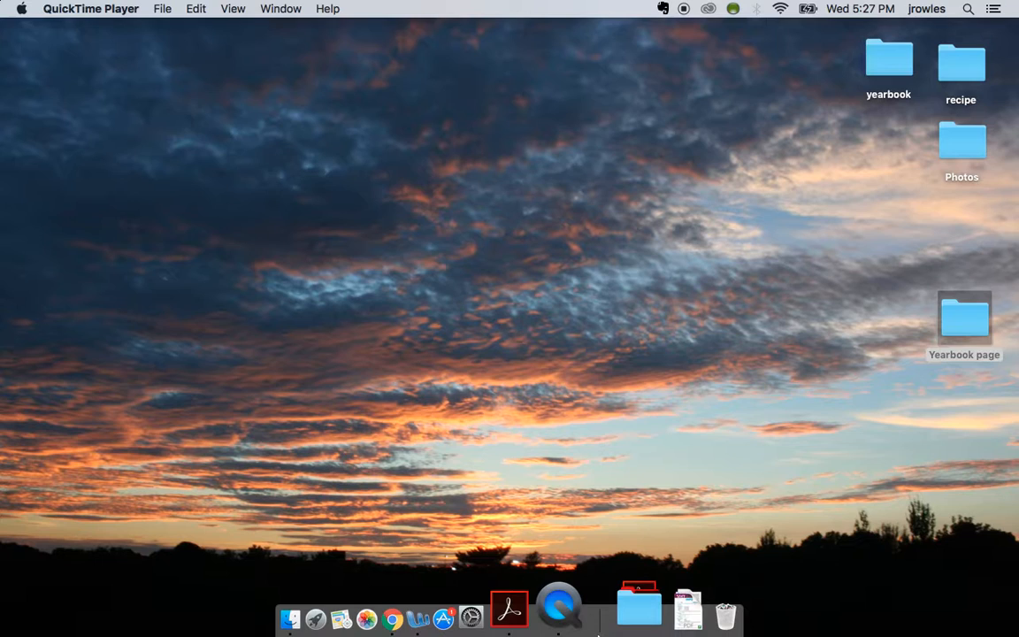
click(477, 622)
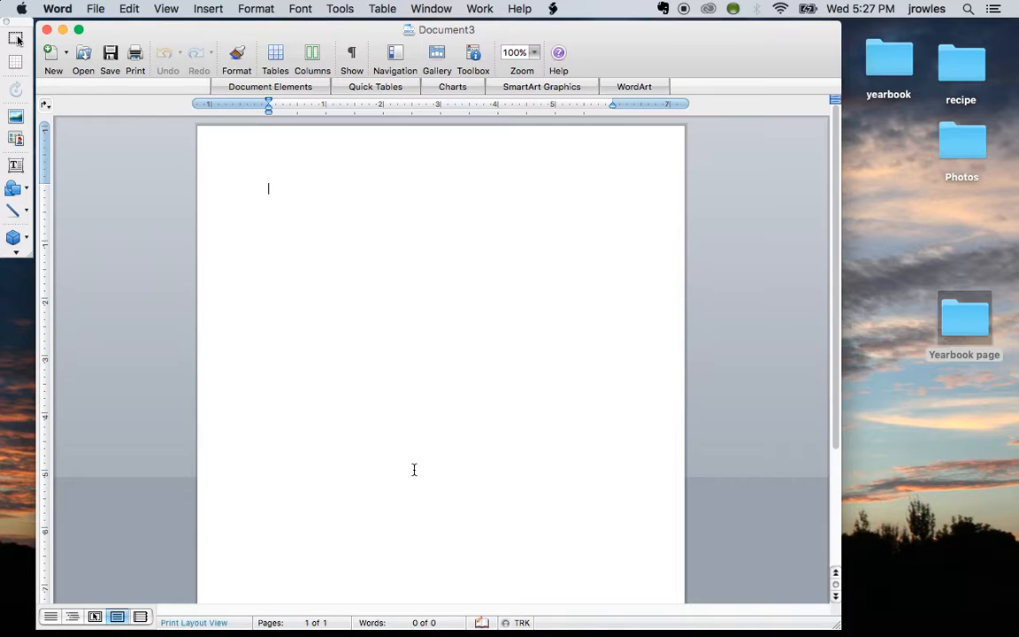
scroll(446, 314, down, 4)
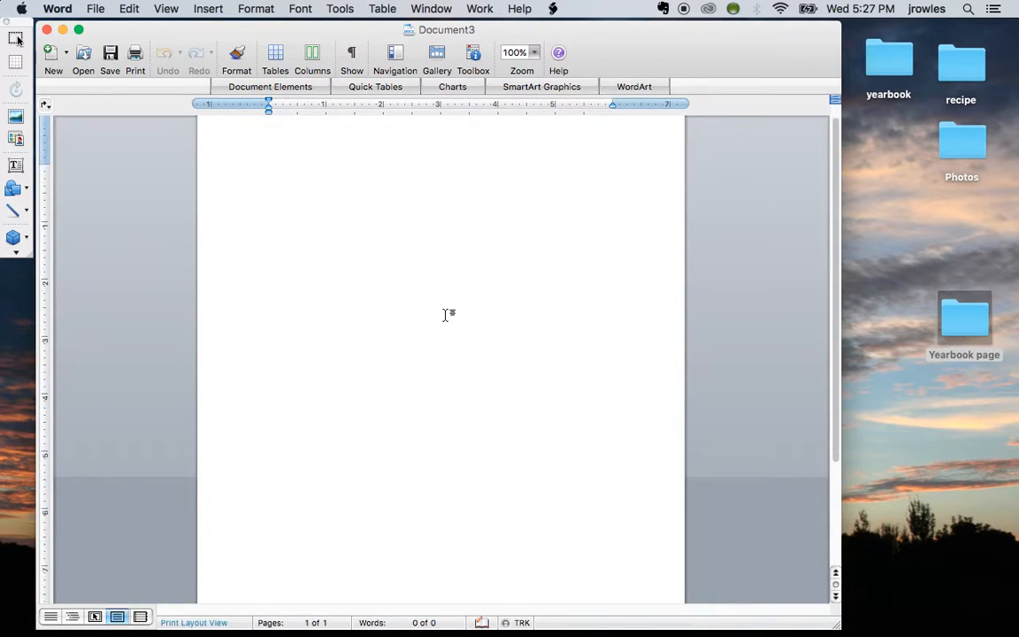
scroll(445, 314, up, 4)
scroll(446, 313, down, 2)
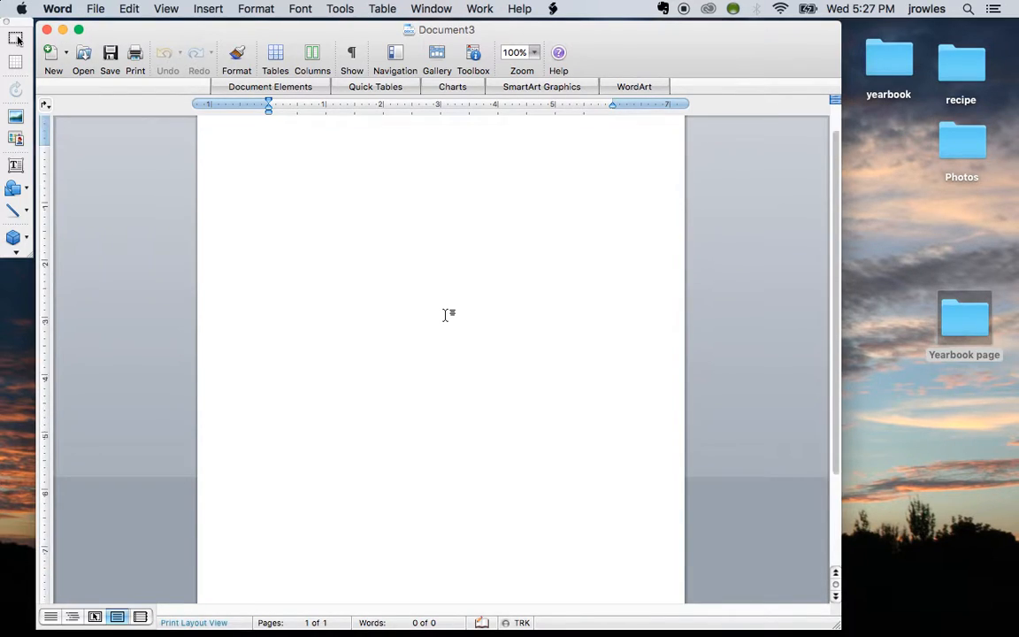
scroll(446, 314, up, 2)
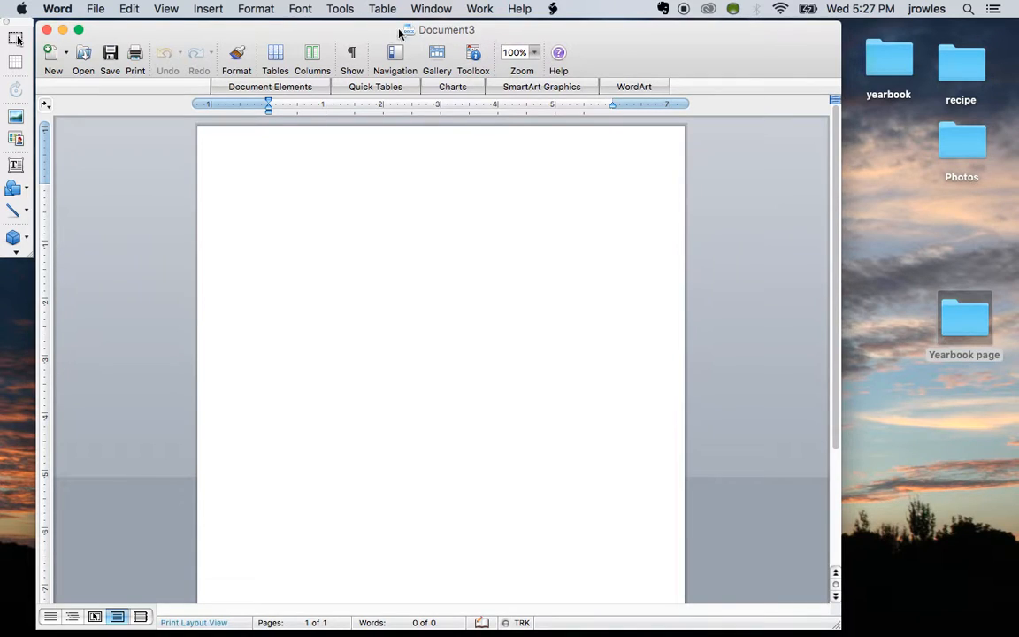
click(475, 58)
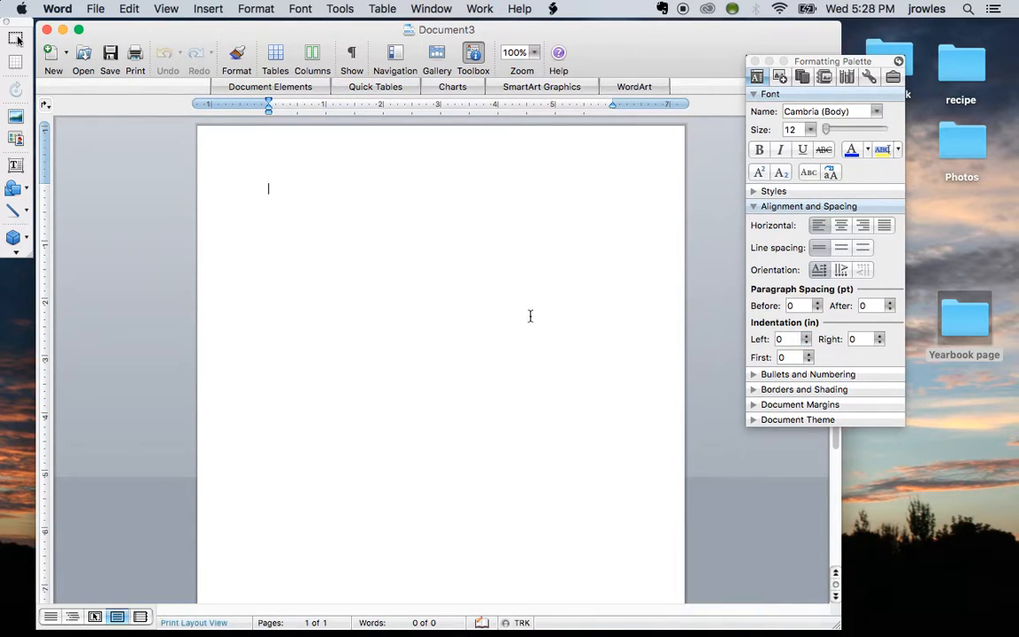
- Insert headshot.jpg from the Yearbook page desktop folder into the blank Word document
double_click(959, 322)
scroll(732, 193, up, 1)
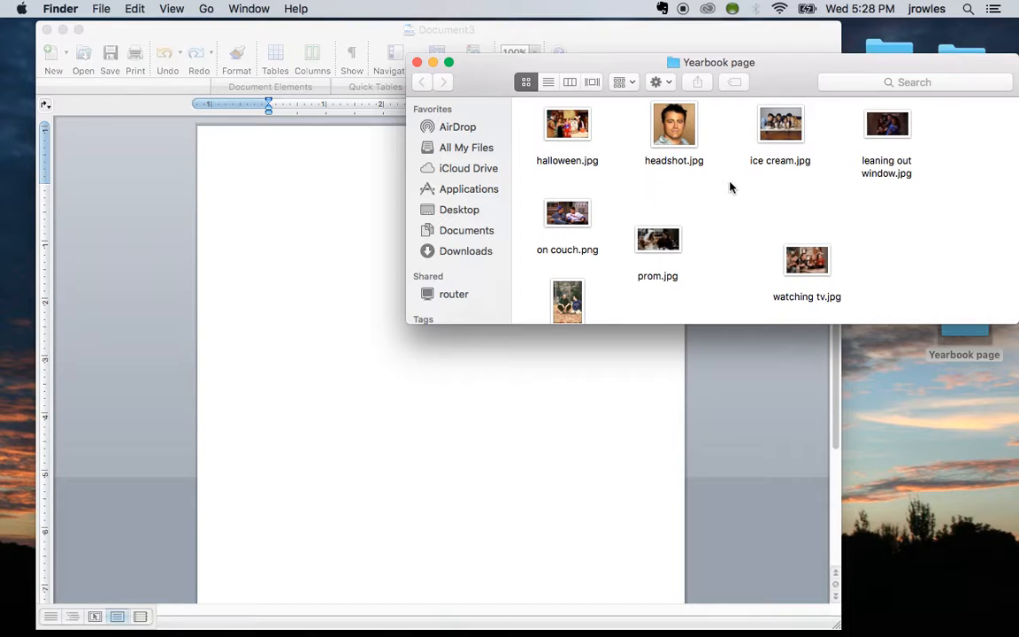
drag(677, 128, 337, 382)
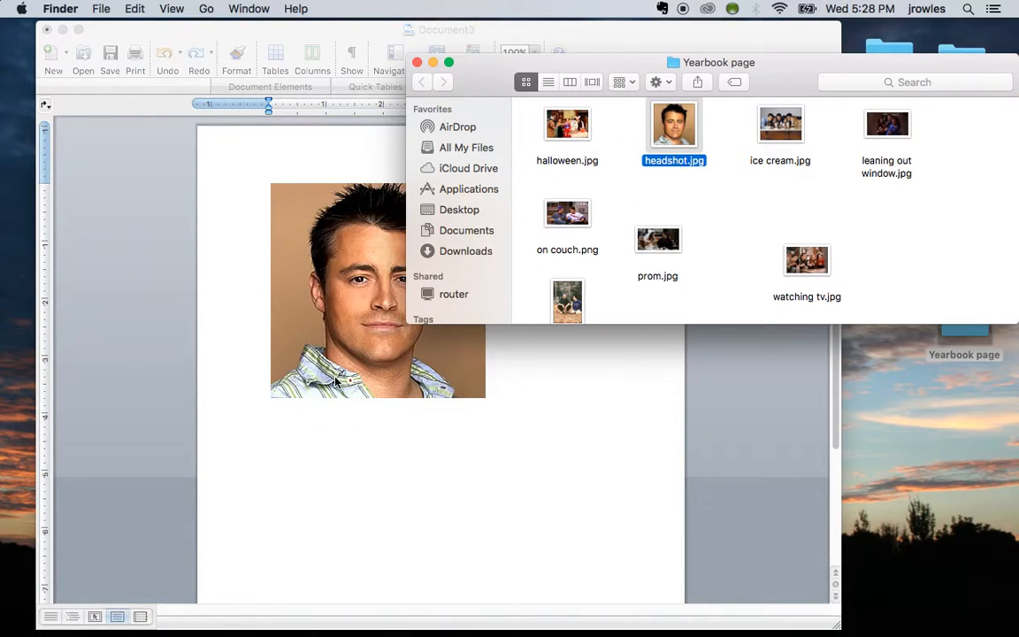
click(496, 482)
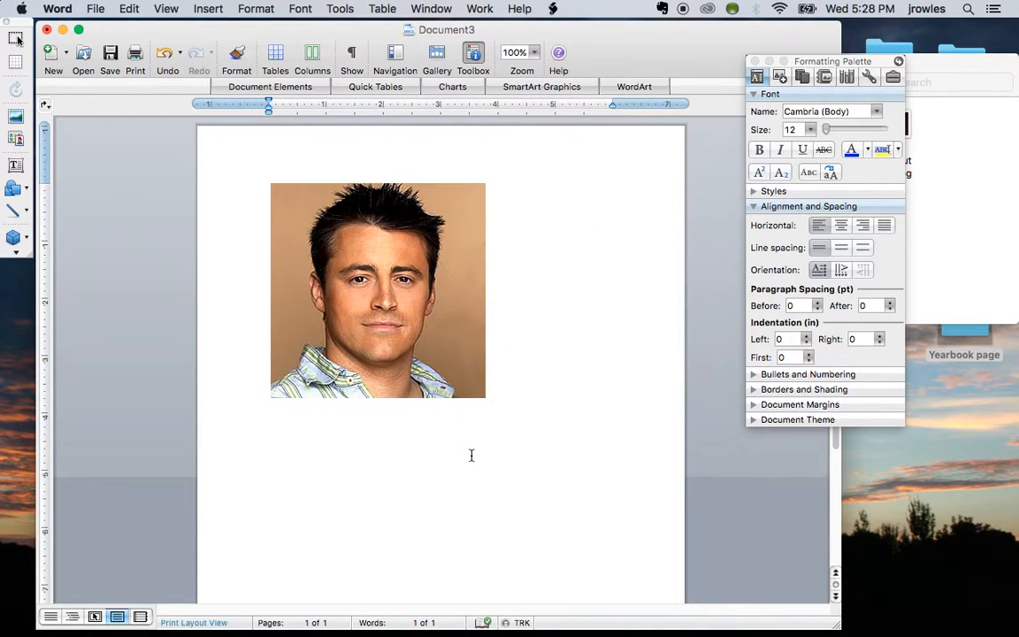
- Set the headshot picture's wrapping style to In Front of Text
click(400, 302)
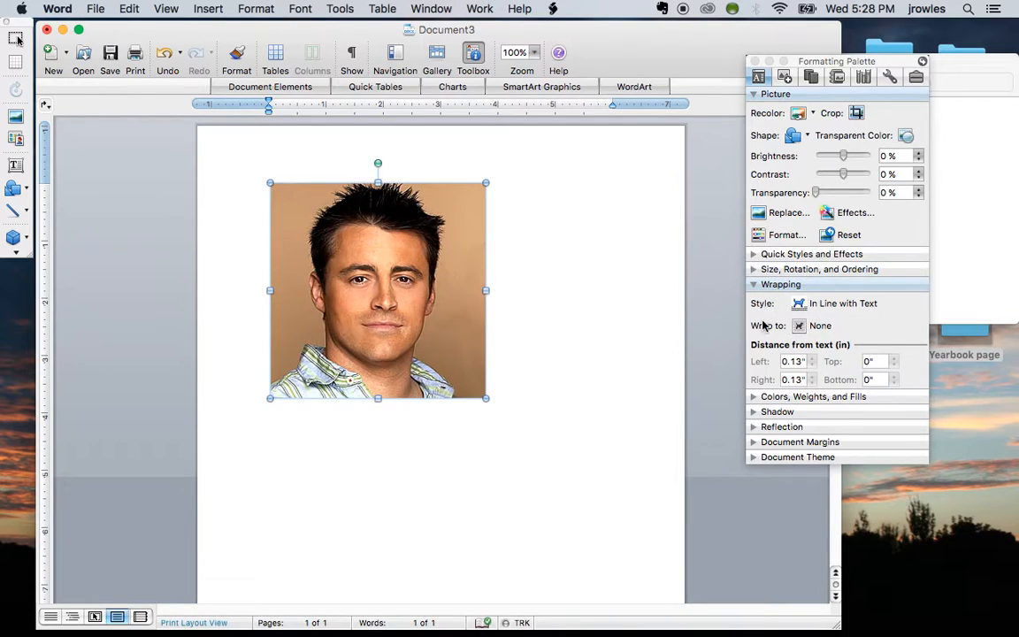
click(822, 303)
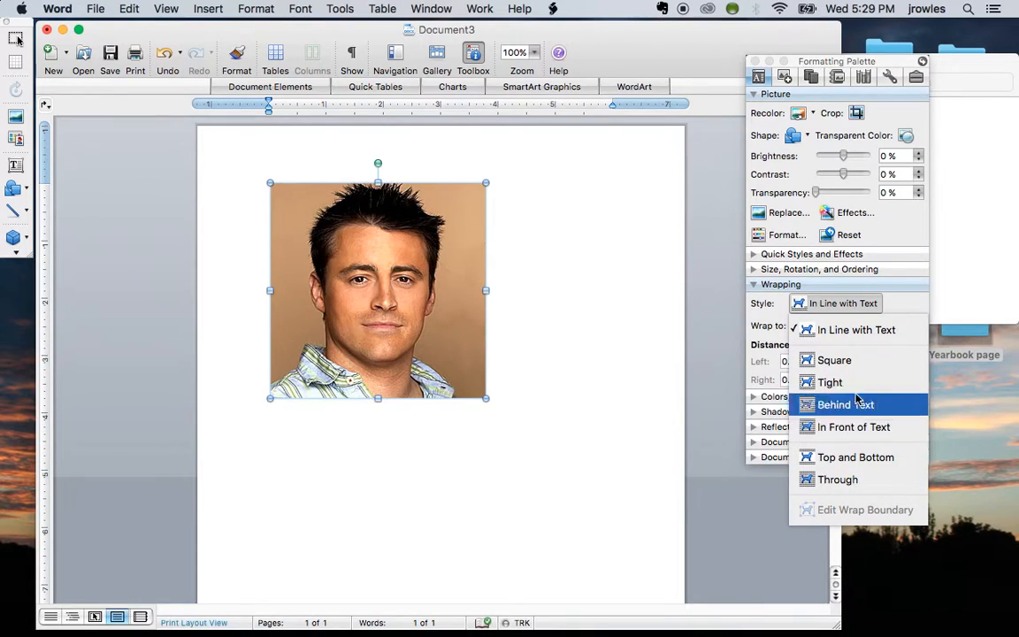
click(853, 427)
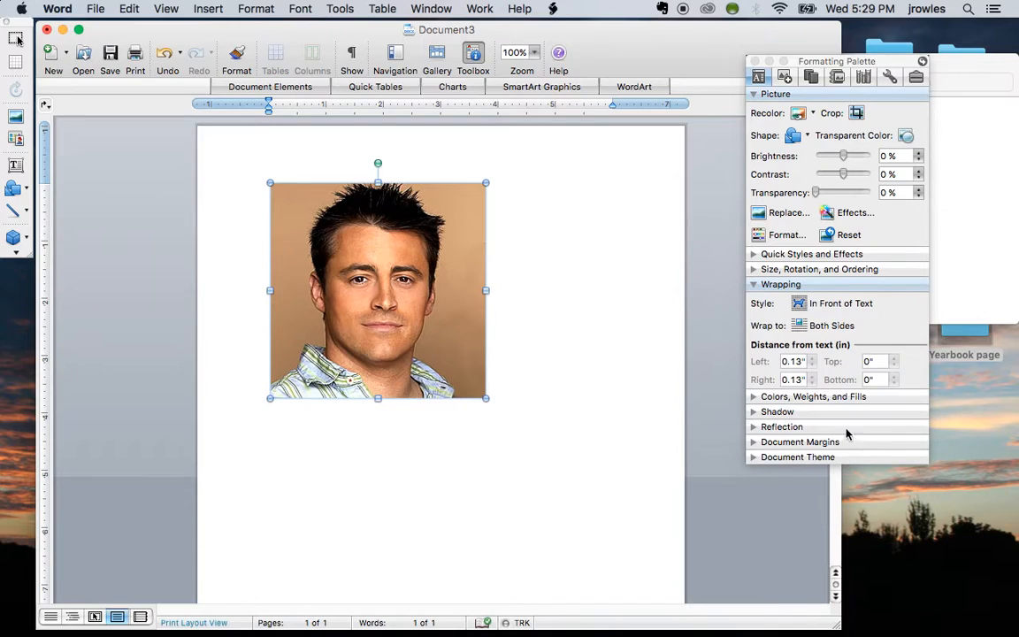
- Move the headshot to the page's upper-left corner and shrink it proportionally to about 2.5 inches wide
drag(402, 288, 363, 259)
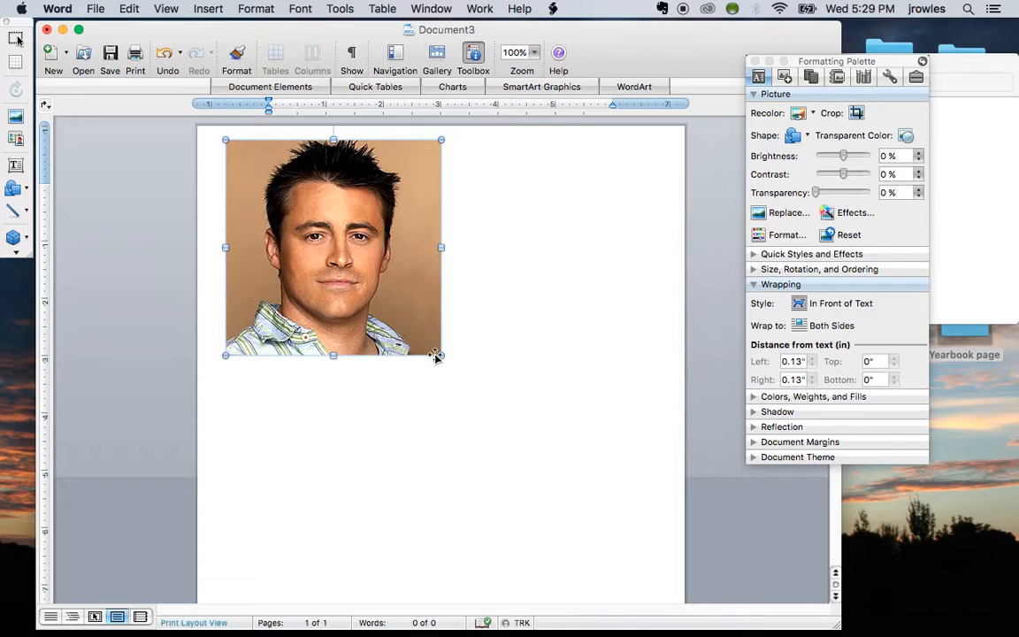
drag(440, 354, 370, 283)
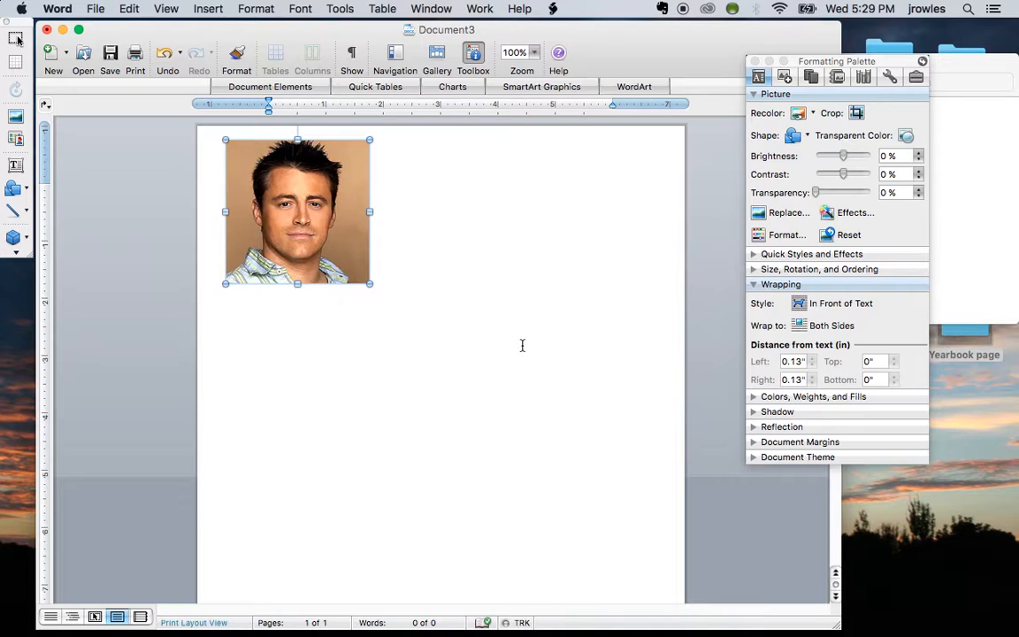
click(554, 291)
- Insert on couch.png from the Yearbook page folder into the Word document
click(934, 229)
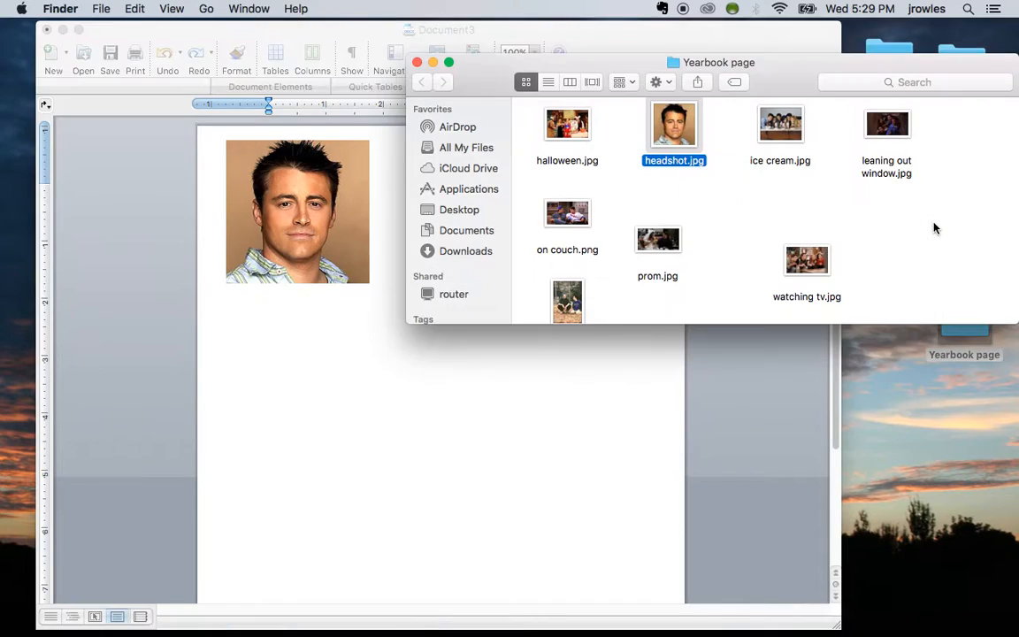
drag(572, 216, 483, 464)
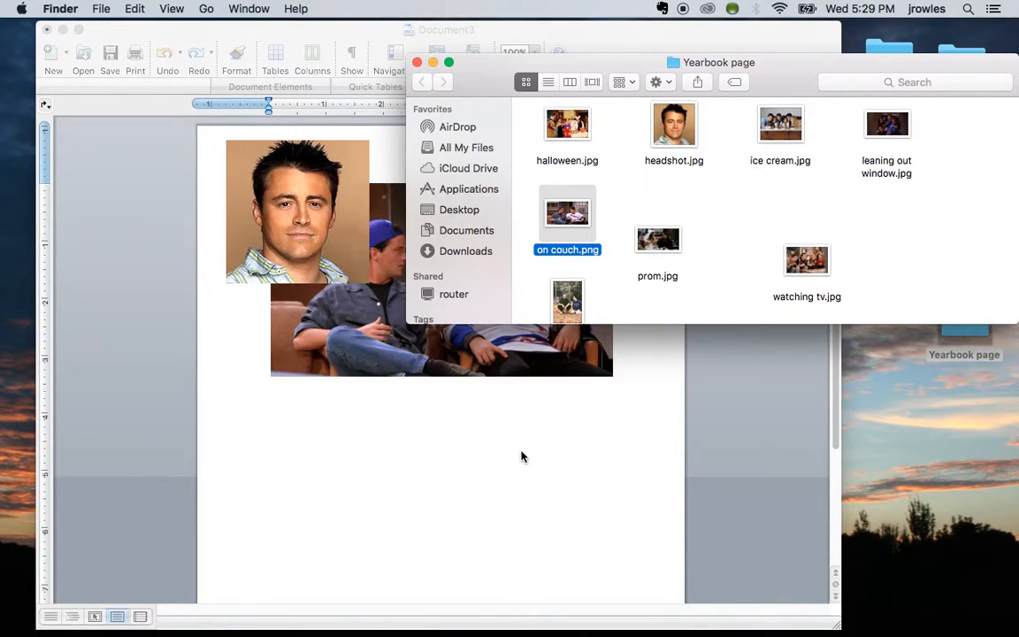
click(520, 453)
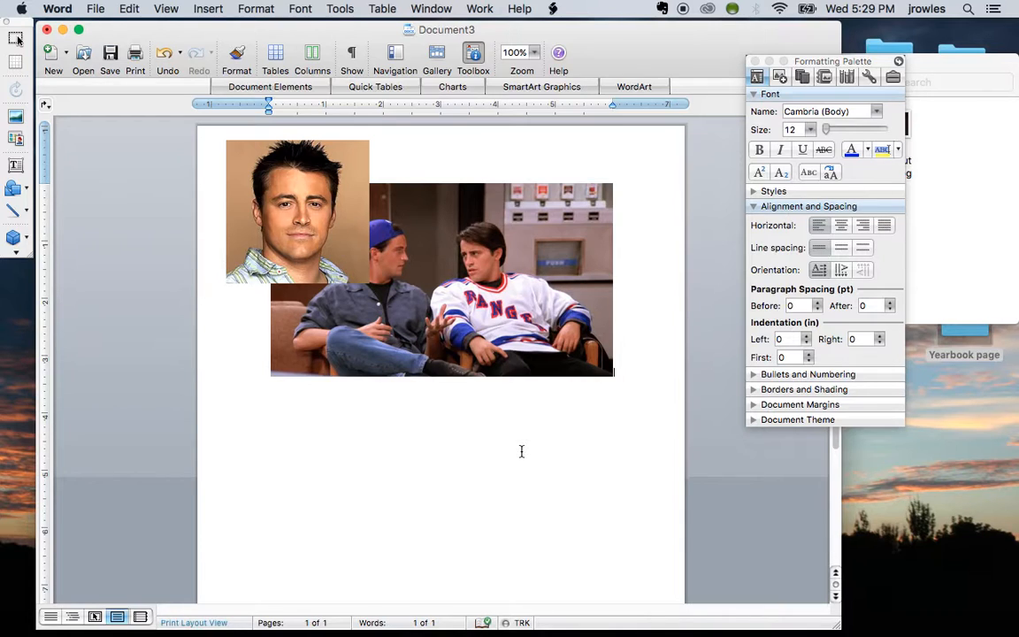
- Set the couch photo's wrapping style to In Front of Text
click(505, 338)
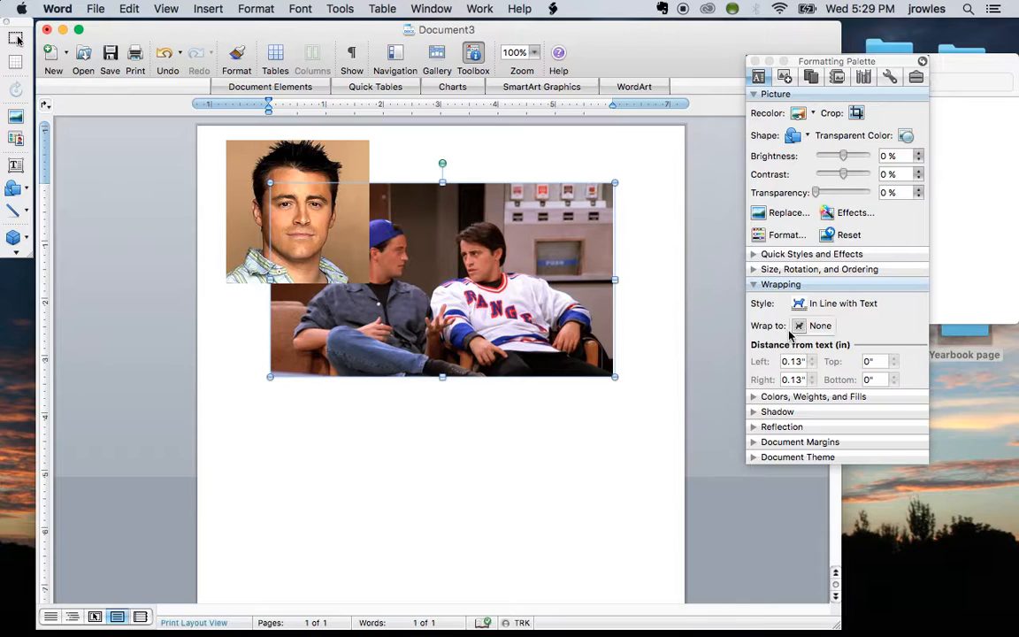
click(837, 309)
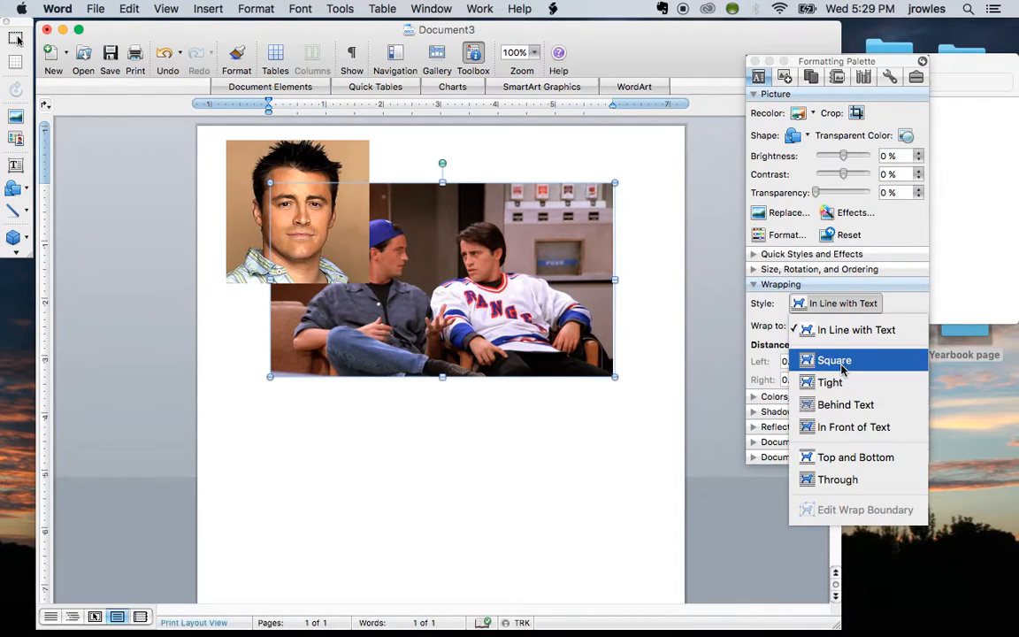
click(845, 427)
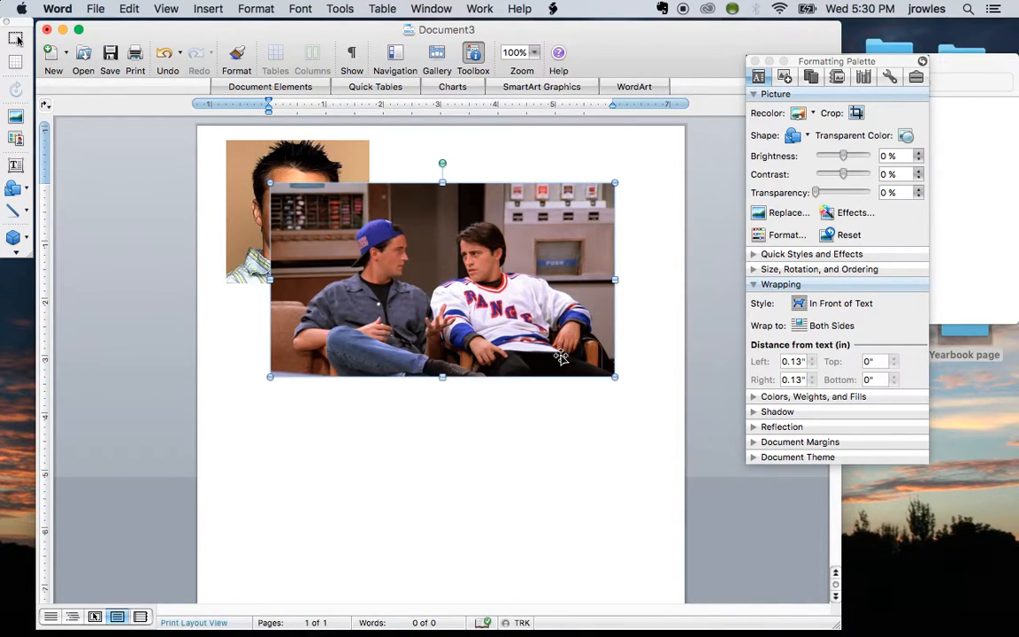
- Send the couch photo backward behind the headshot and move it below the headshot
right_click(466, 257)
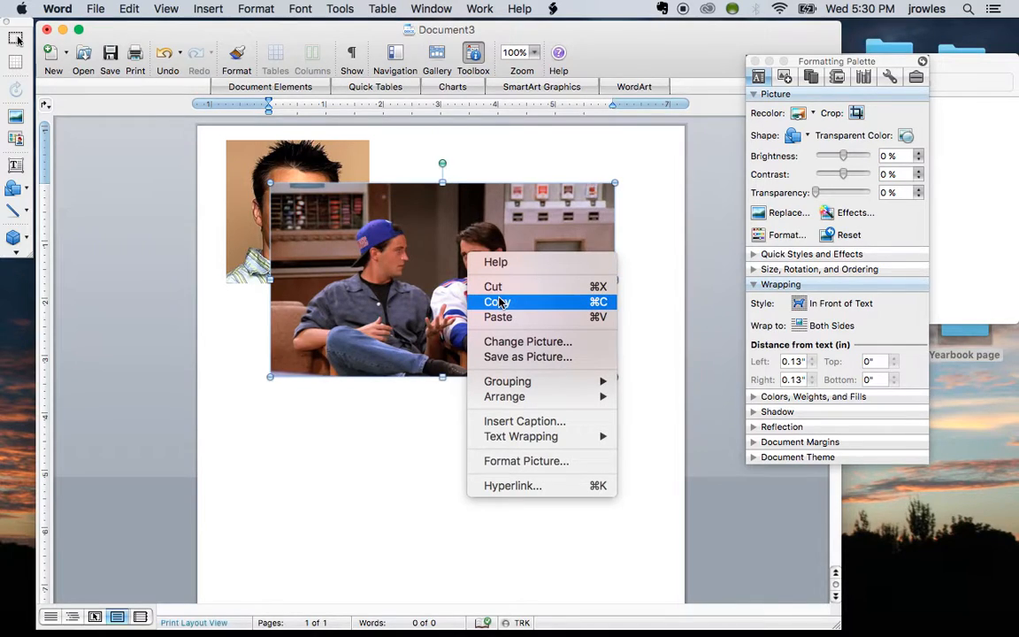
mouse_move(522, 403)
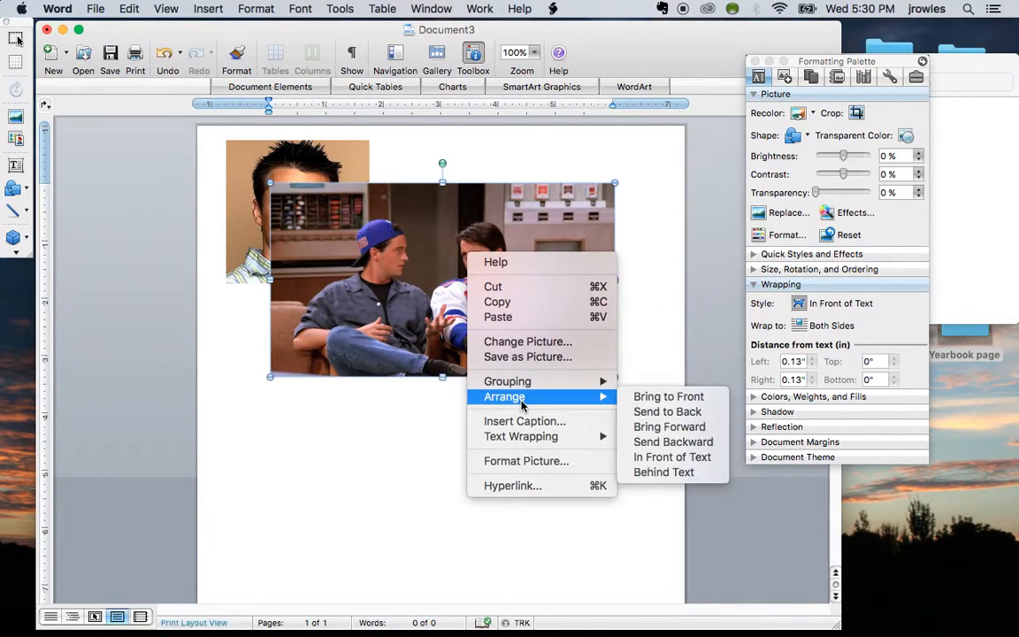
click(681, 442)
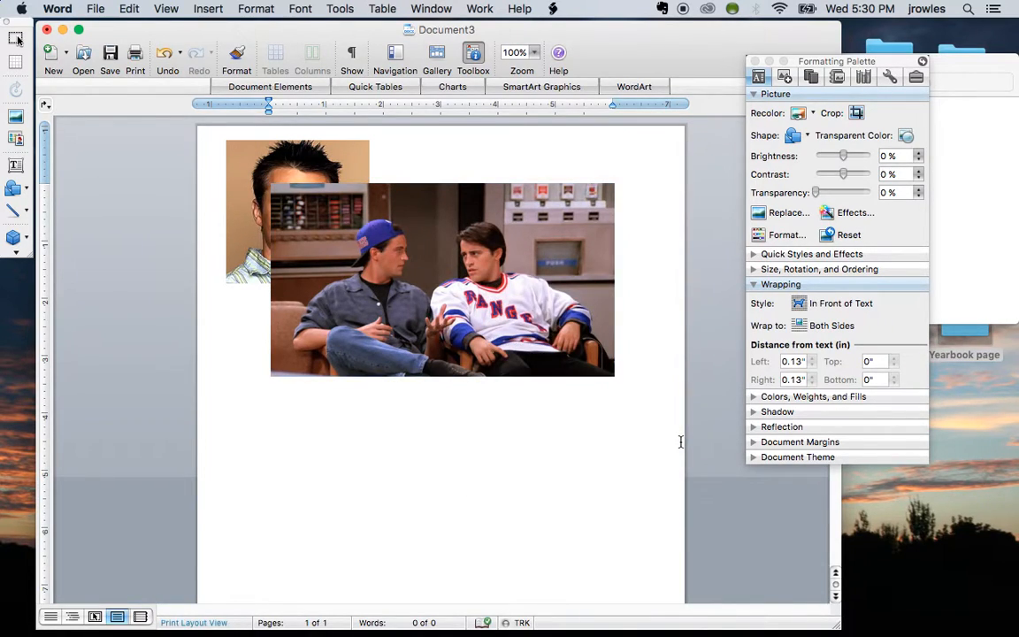
click(357, 410)
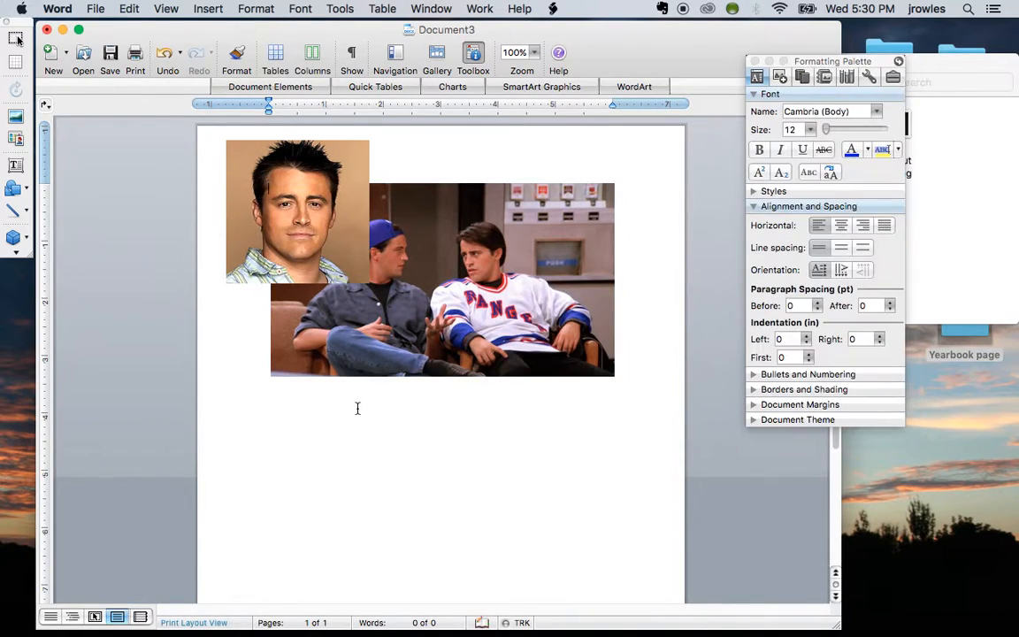
drag(446, 299, 458, 419)
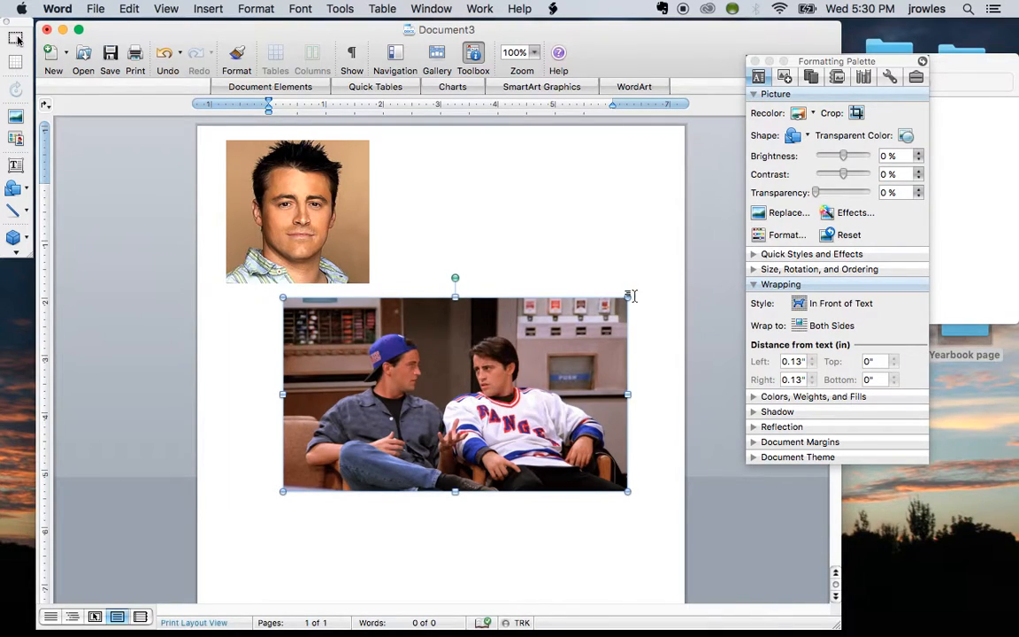
- Crop the right, left and bottom edges of the couch photo, and place it beside the headshot with the top edges aligned
click(856, 113)
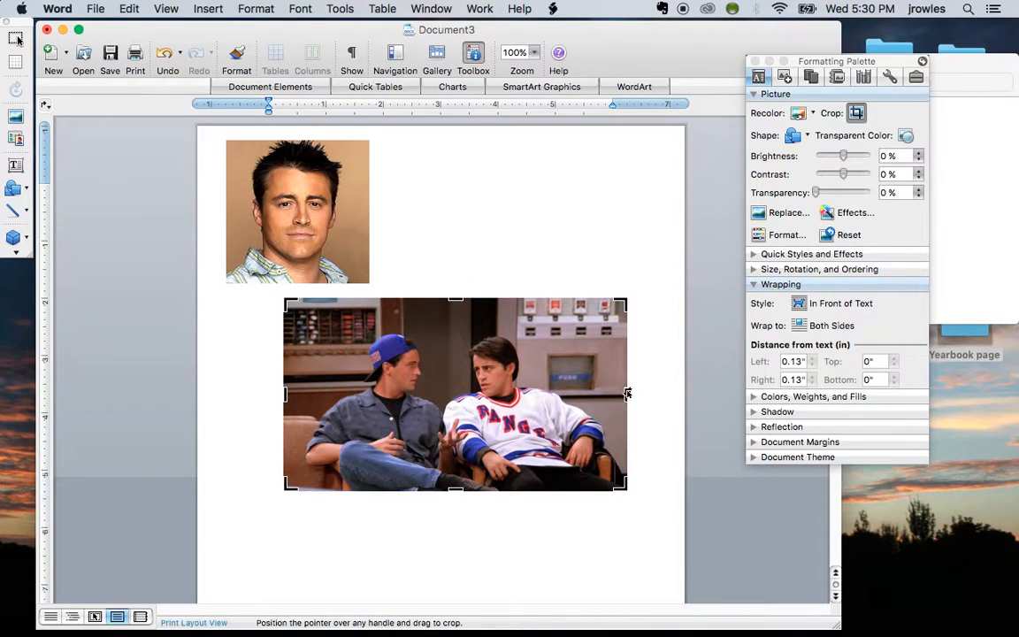
drag(610, 396, 569, 396)
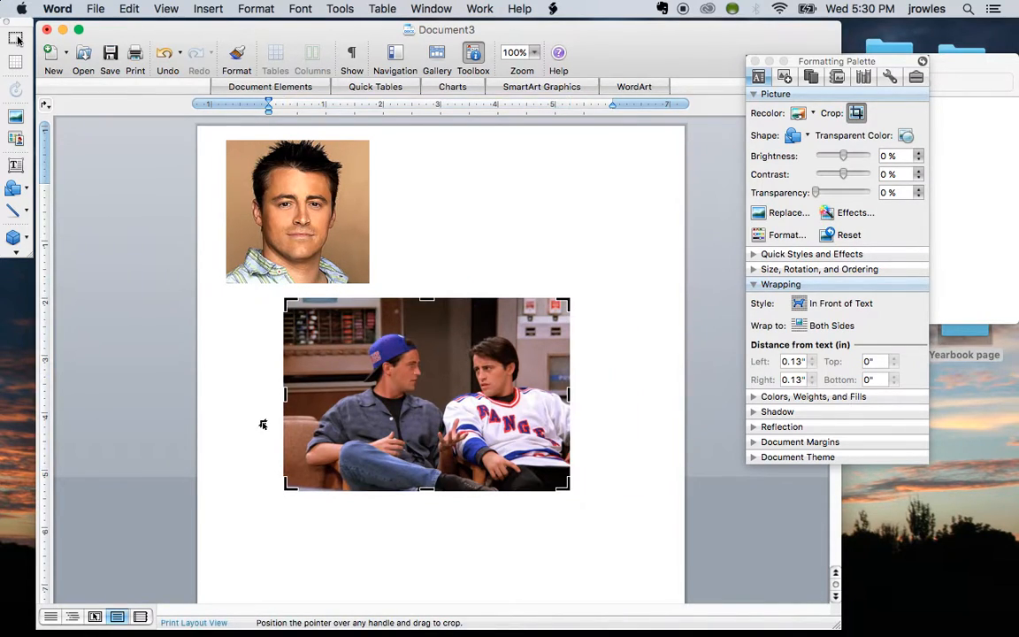
drag(284, 395, 327, 404)
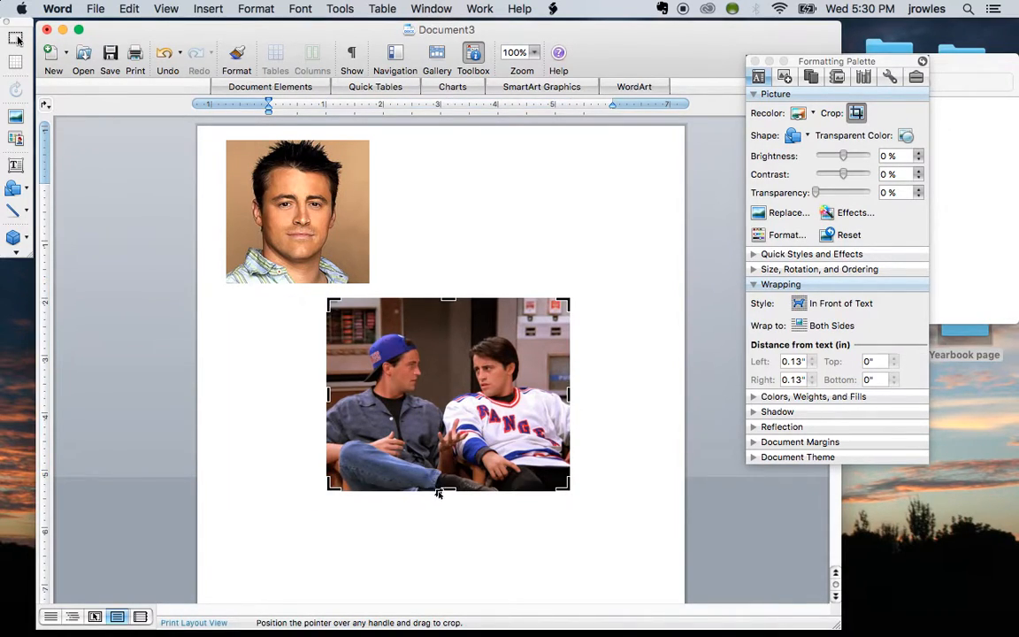
drag(448, 490, 451, 454)
click(460, 502)
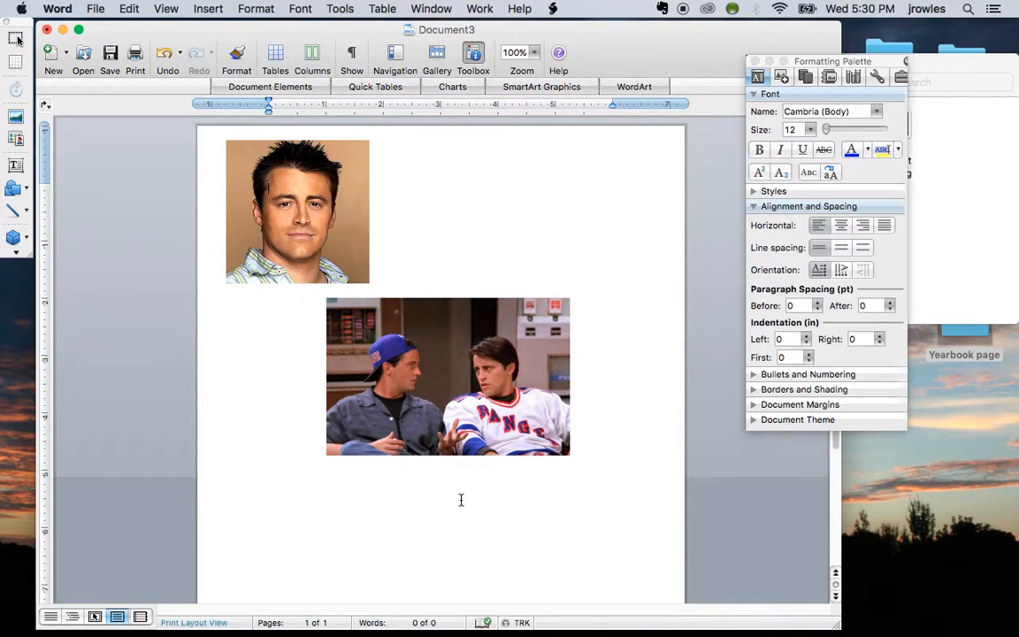
drag(452, 378, 514, 222)
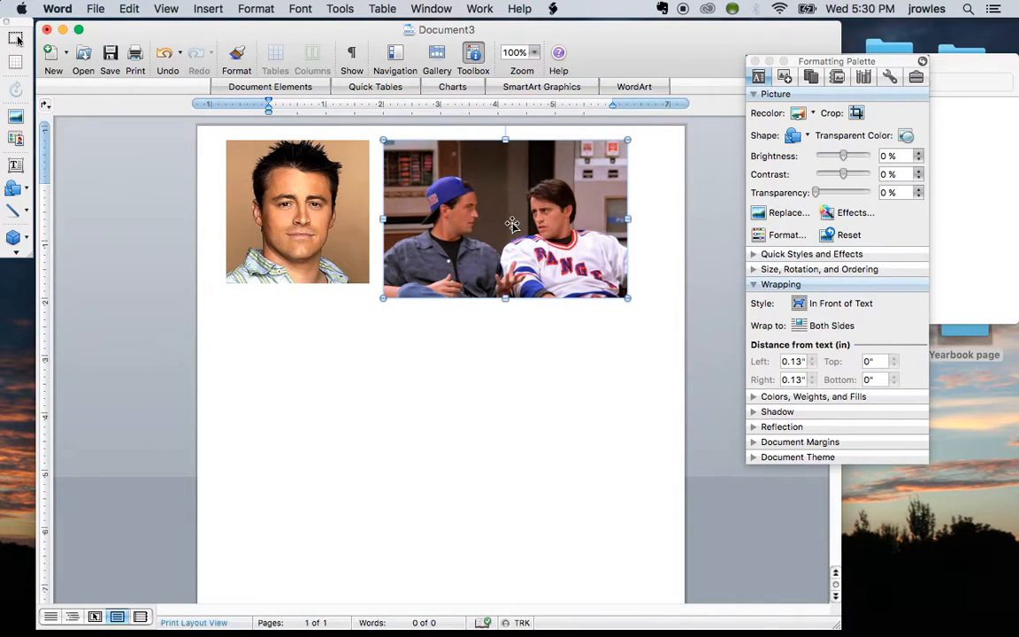
click(493, 365)
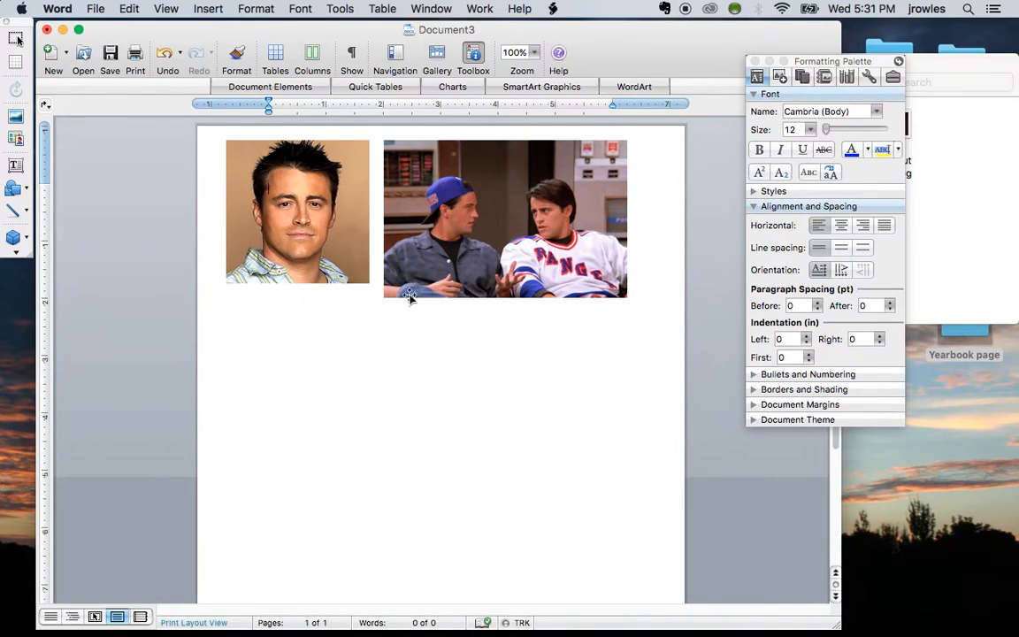
- Crop the couch photo's top edge to match the headshot's height and move it up level with the headshot
click(505, 221)
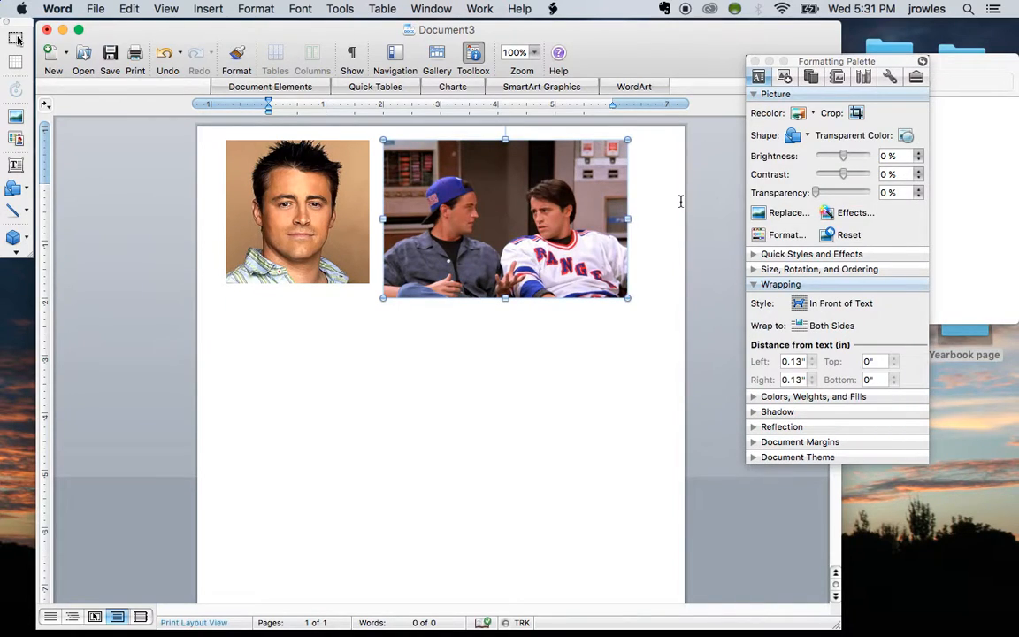
click(856, 114)
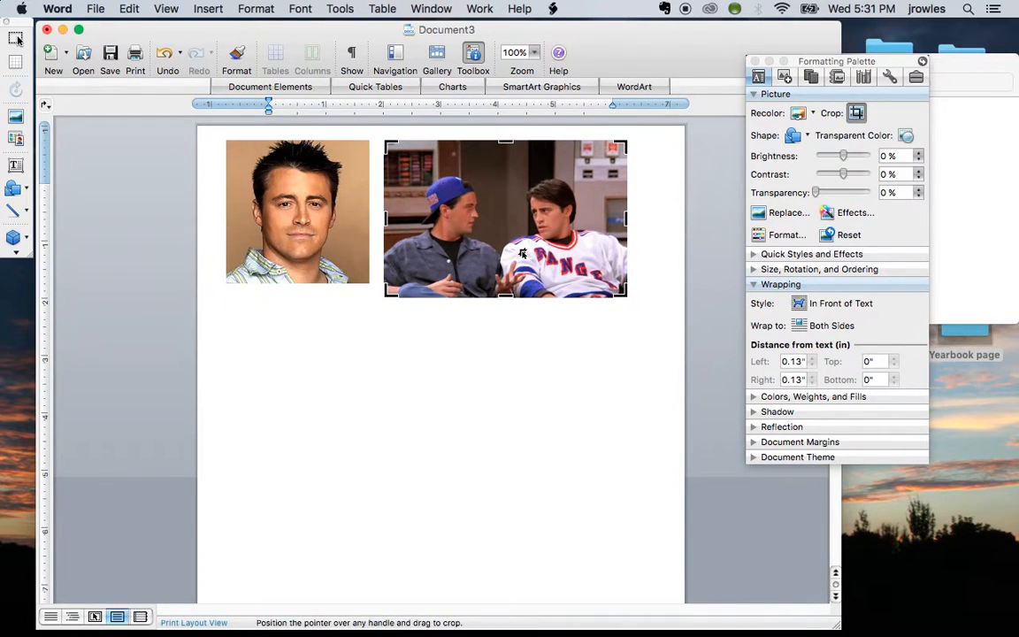
drag(505, 144, 505, 160)
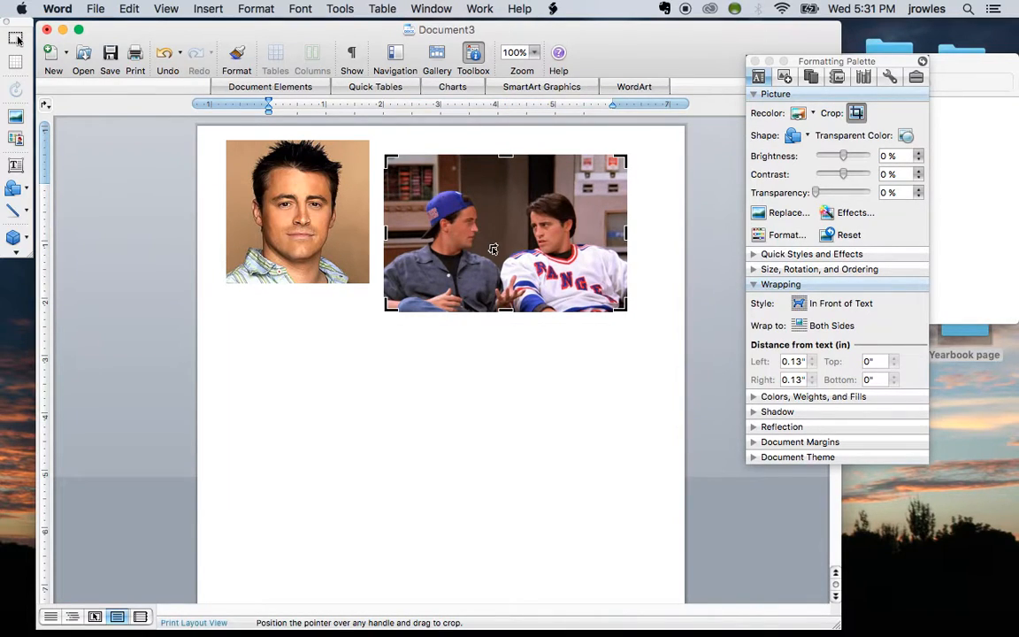
drag(505, 159, 504, 177)
click(517, 363)
drag(514, 269, 514, 239)
click(518, 336)
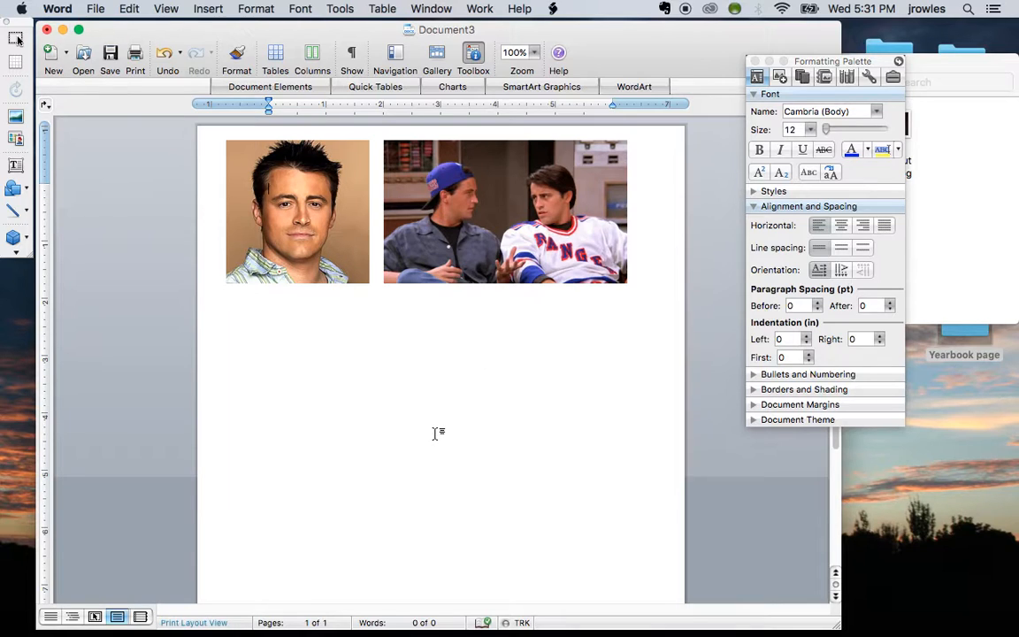
- Insert halloween.jpg from the Yearbook page folder into the document and set its wrapping style to In Front of Text
click(936, 250)
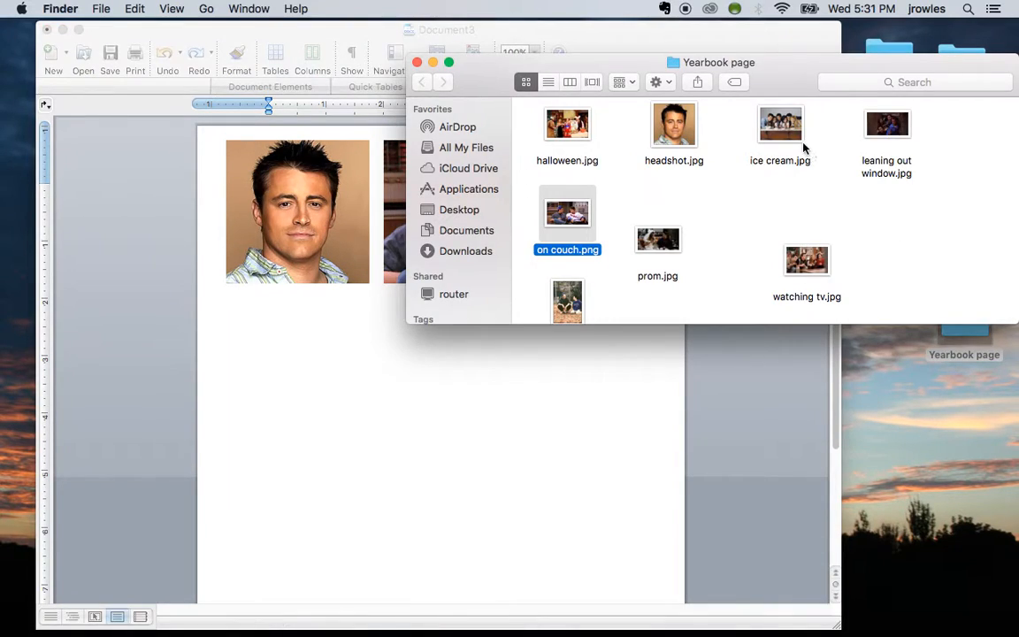
drag(561, 126, 351, 393)
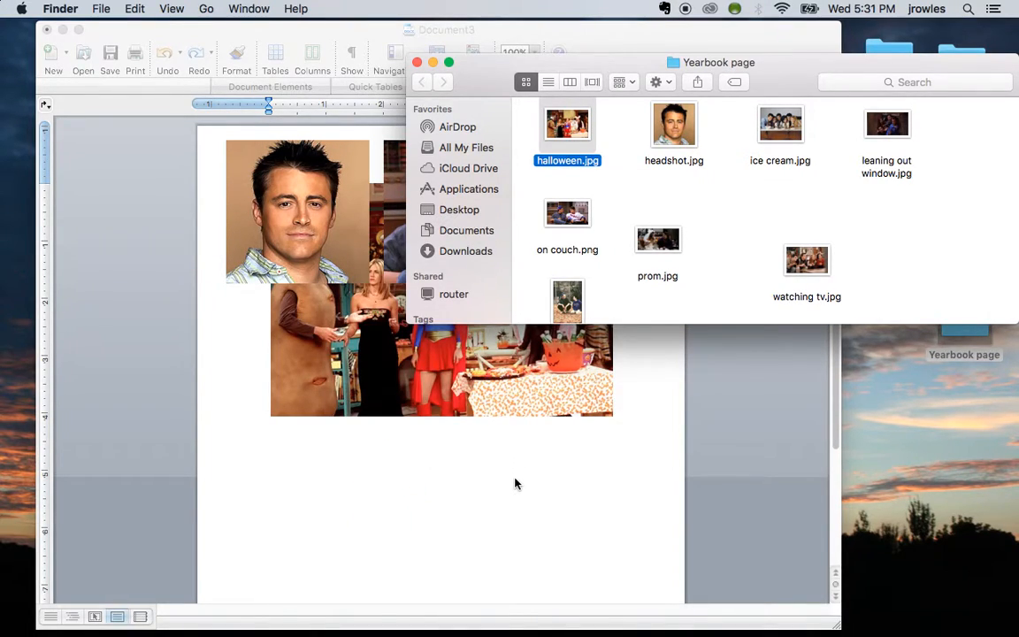
click(518, 484)
drag(461, 340, 453, 478)
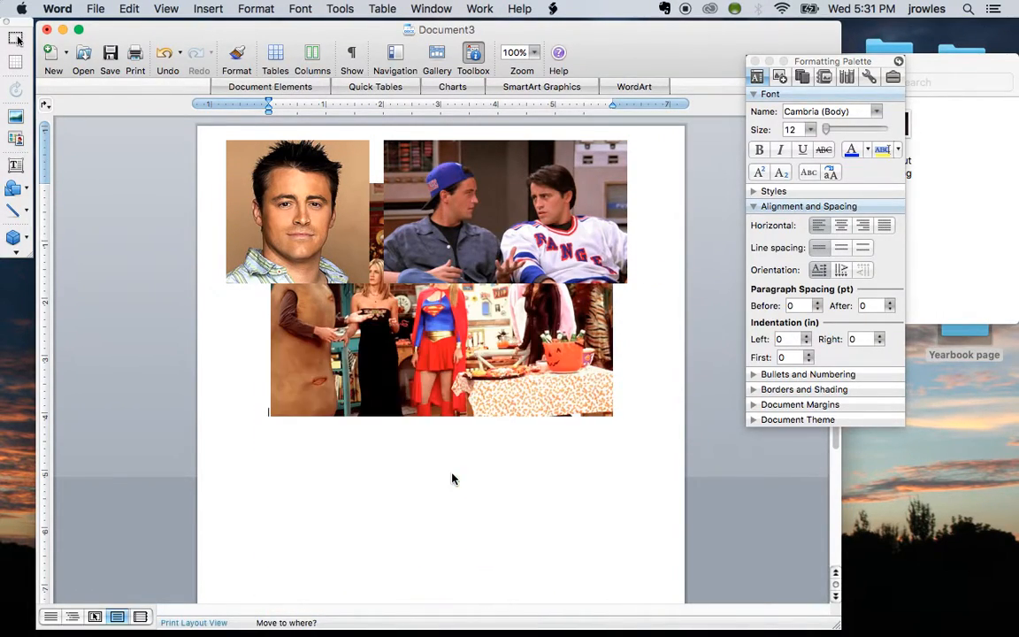
drag(486, 351, 439, 509)
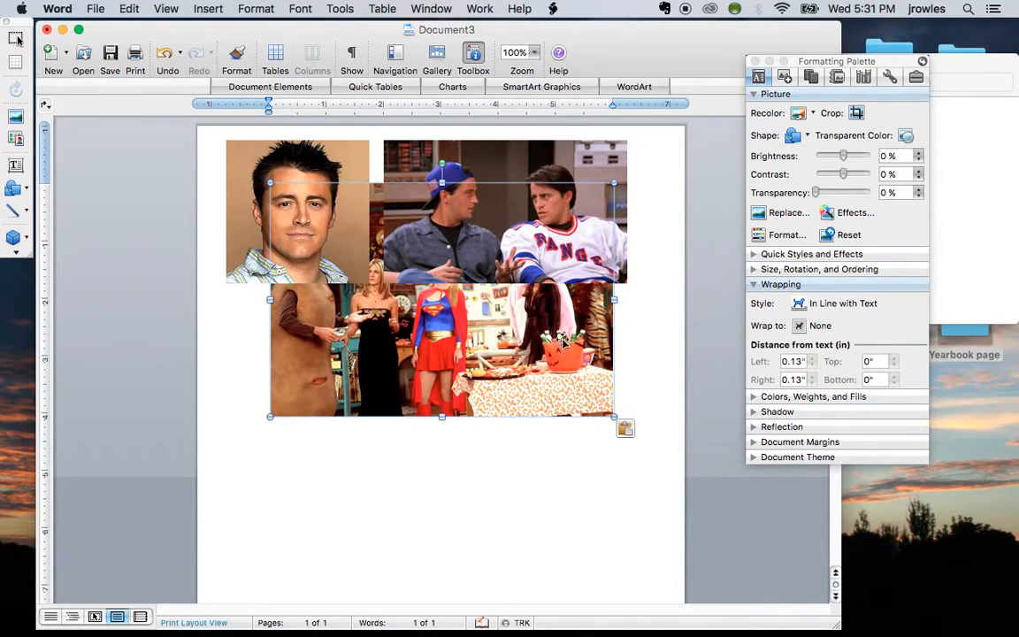
click(836, 305)
click(832, 433)
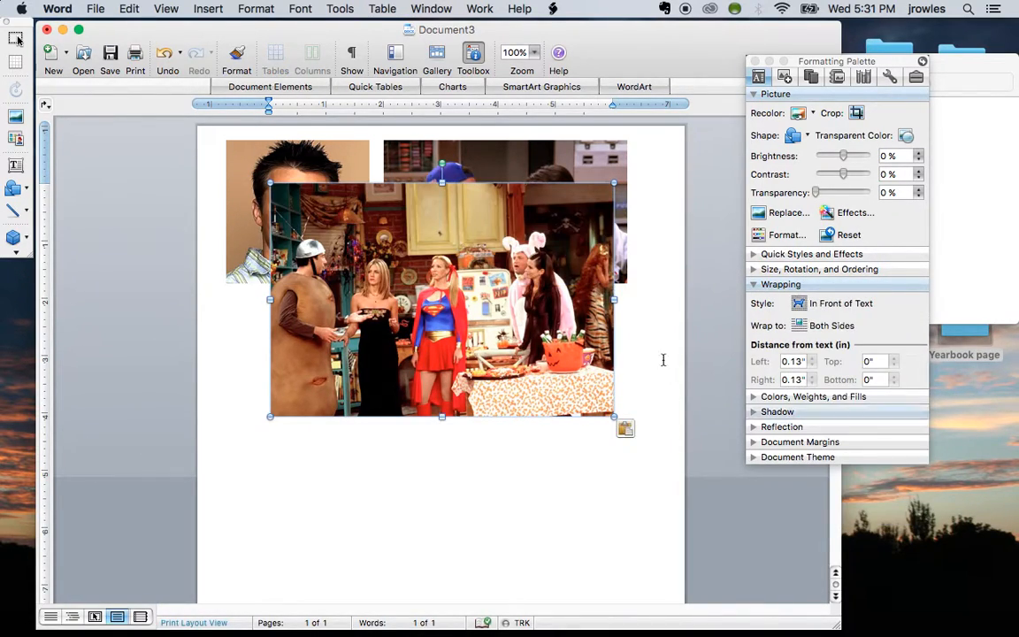
- Move the Halloween photo below the headshot with left edges aligned, and crop its bottom and right edges
drag(472, 328, 470, 471)
drag(459, 364, 370, 364)
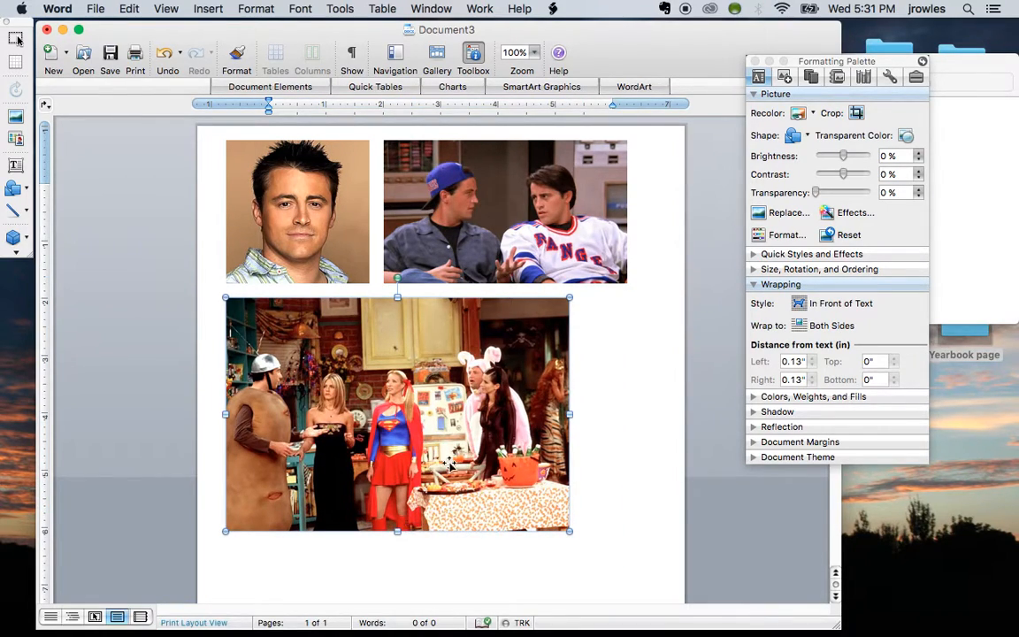
click(856, 113)
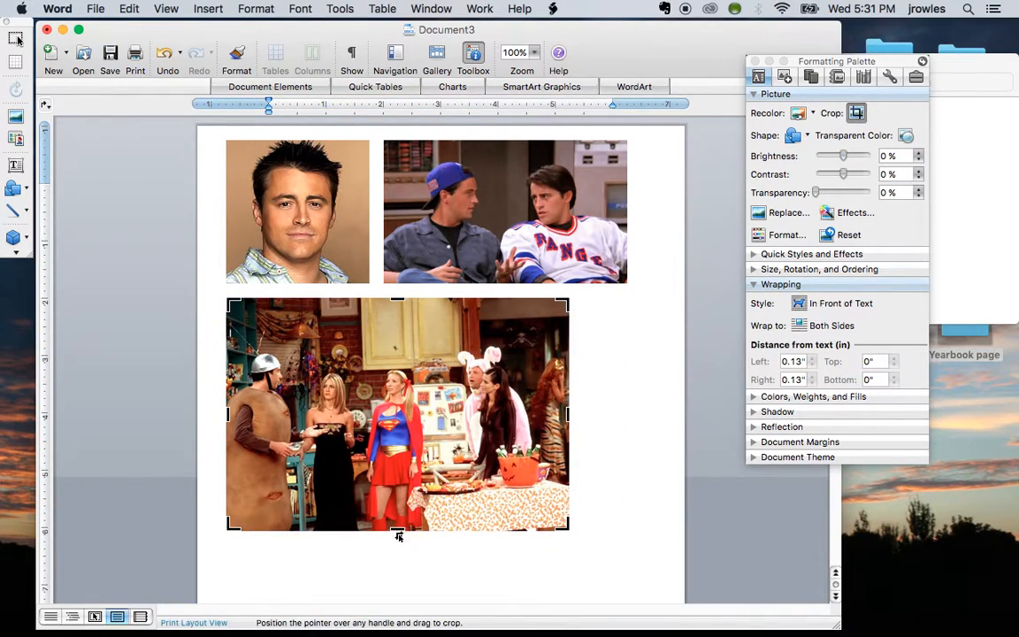
drag(397, 529, 397, 496)
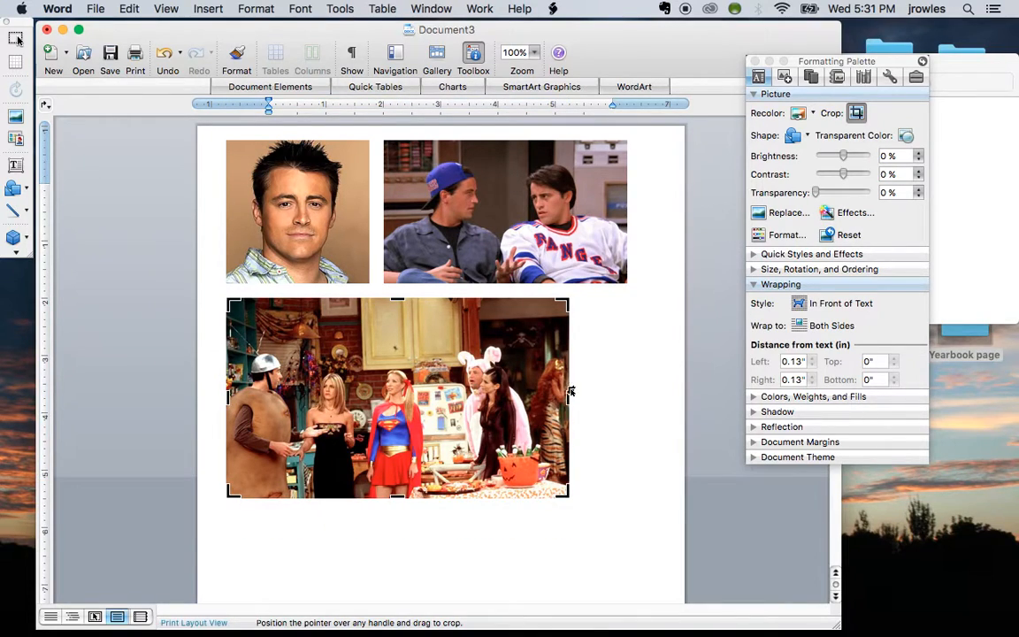
drag(566, 404, 533, 402)
click(540, 541)
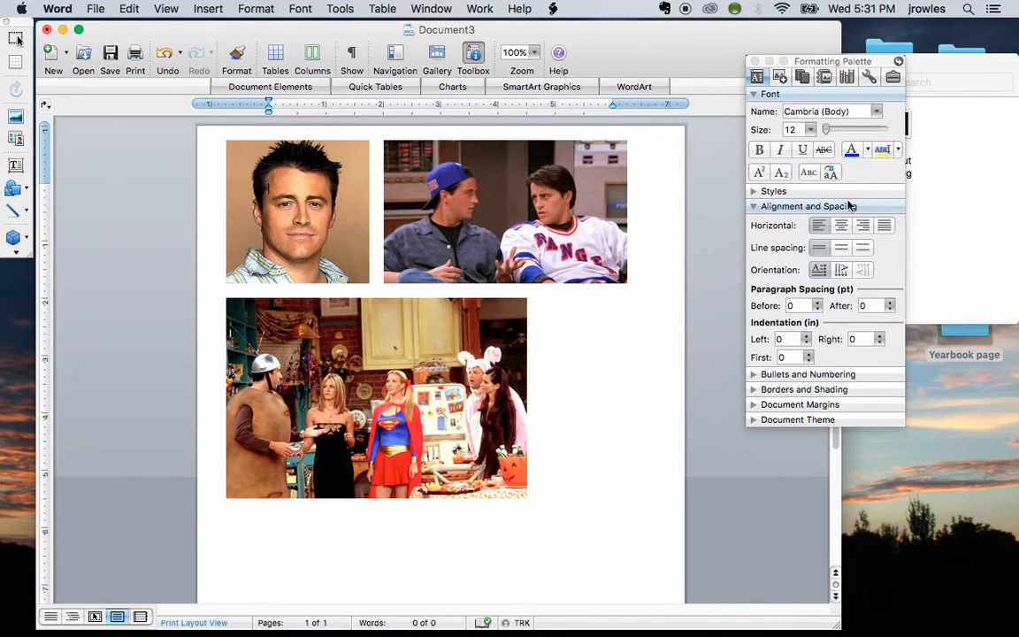
- Insert prom.jpg from the Yearbook page folder into the document and set its wrapping style to In Front of Text
click(977, 237)
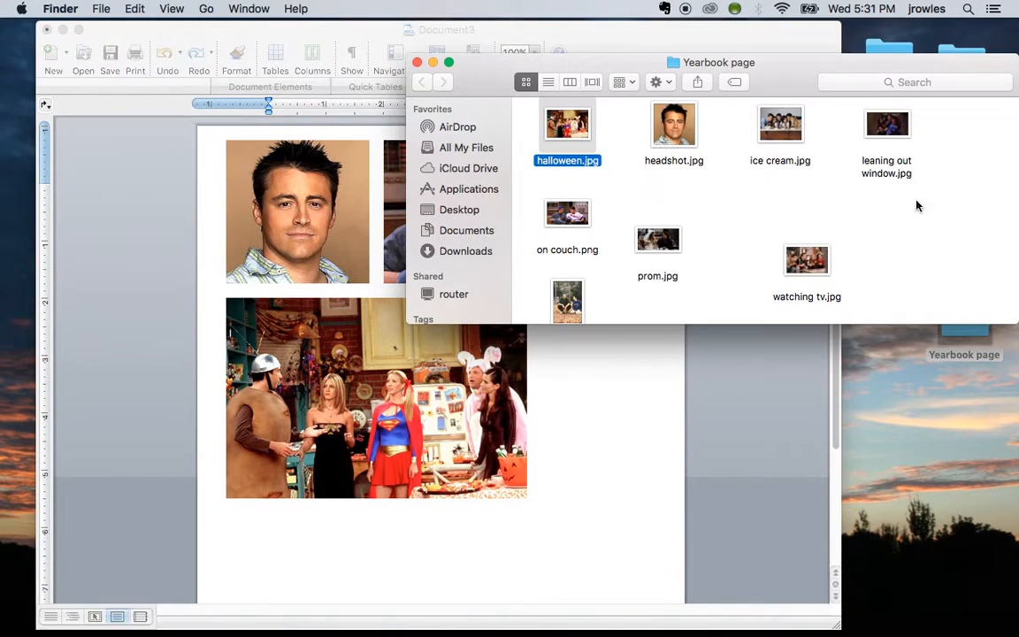
drag(660, 242, 562, 473)
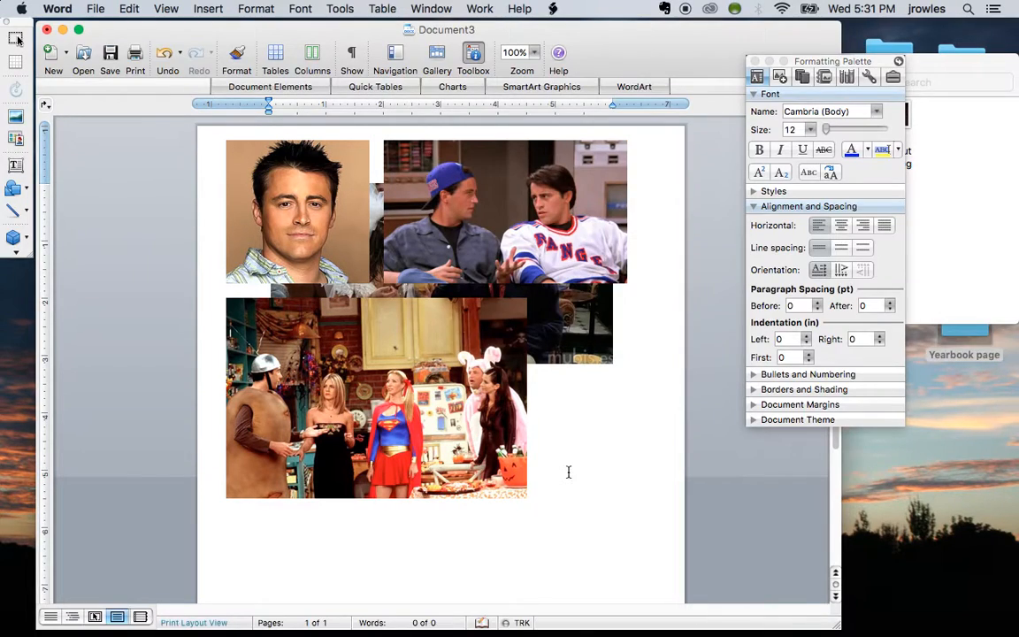
click(573, 336)
drag(571, 322, 594, 380)
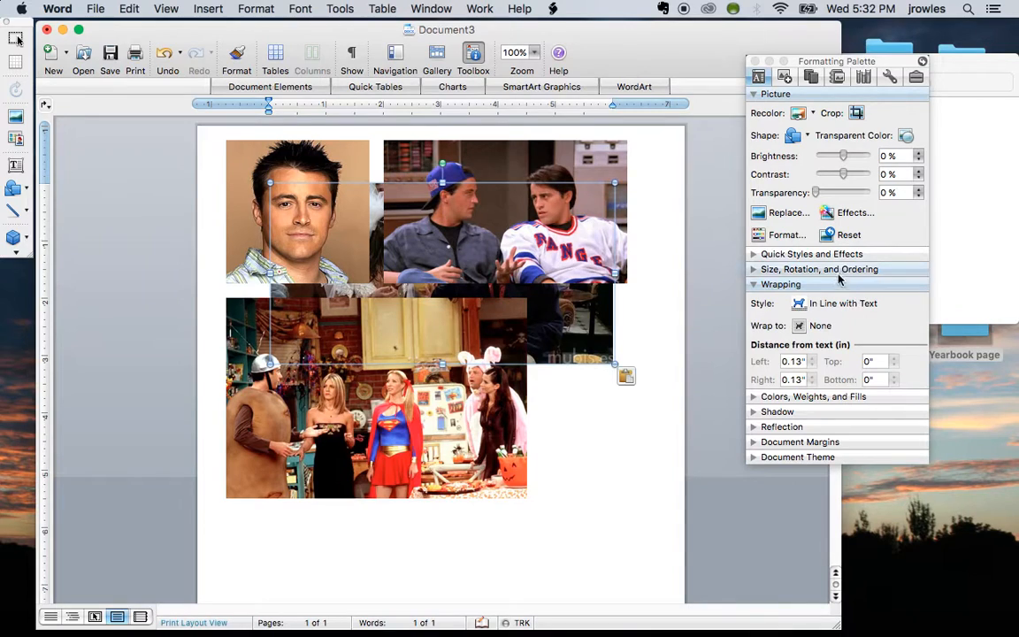
click(800, 304)
click(825, 428)
- Move the prom photo down over the Halloween photo and crop its left and right edges
drag(523, 315, 566, 419)
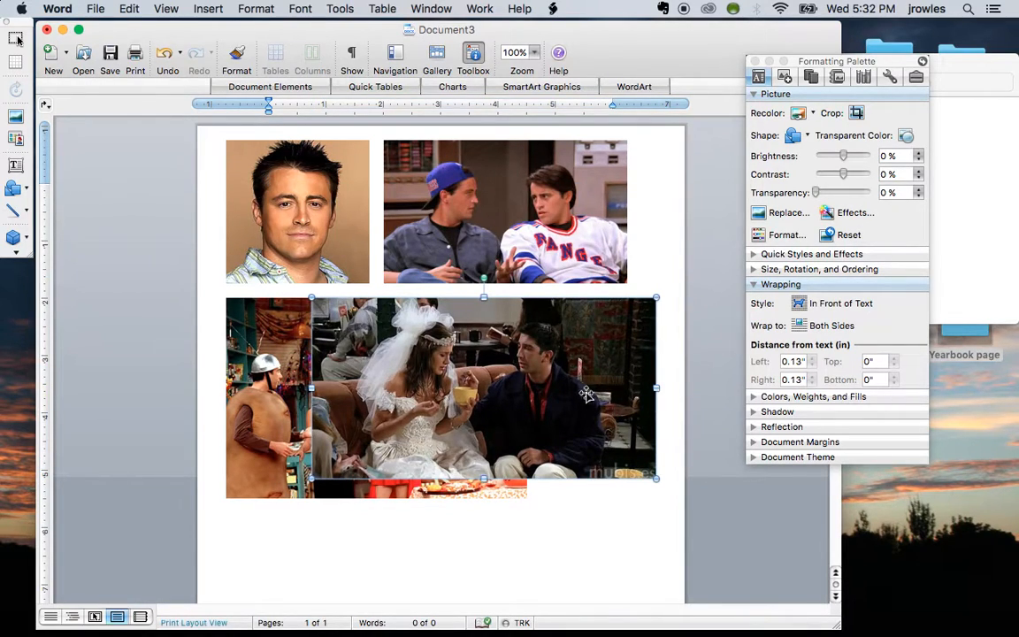
click(855, 112)
drag(316, 387, 356, 387)
drag(655, 389, 625, 397)
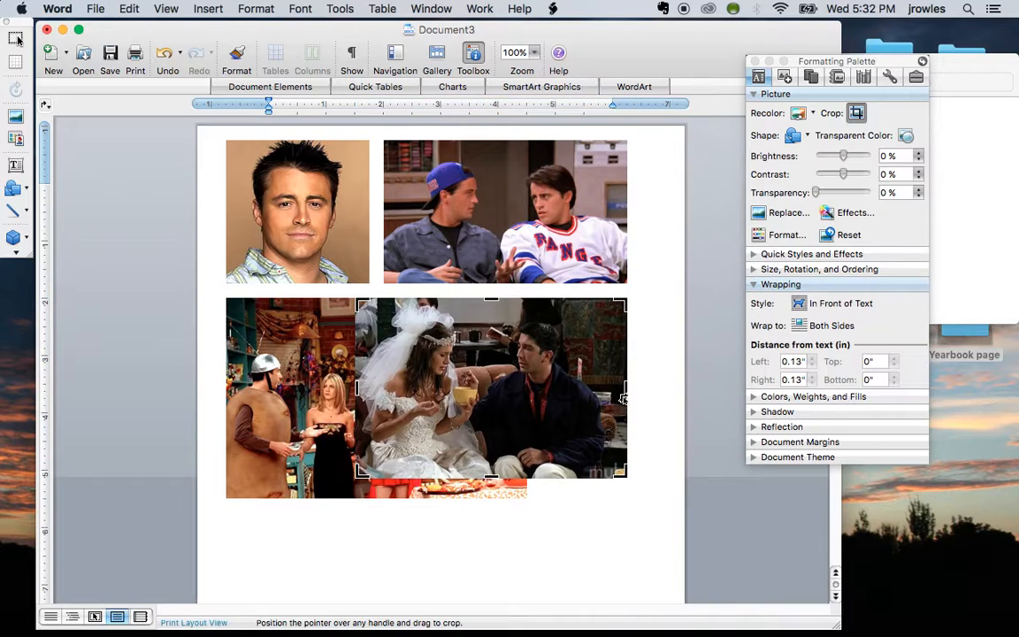
- Move the prom photo into the empty space below the Halloween photo
drag(499, 385, 501, 570)
scroll(500, 562, down, 5)
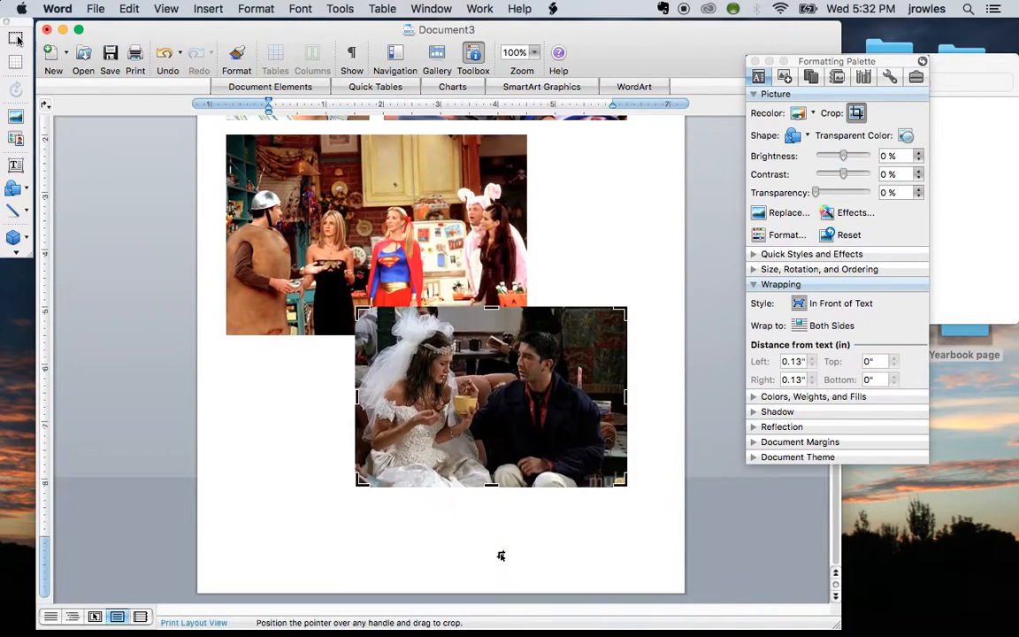
drag(485, 437, 351, 455)
click(562, 463)
scroll(561, 463, up, 3)
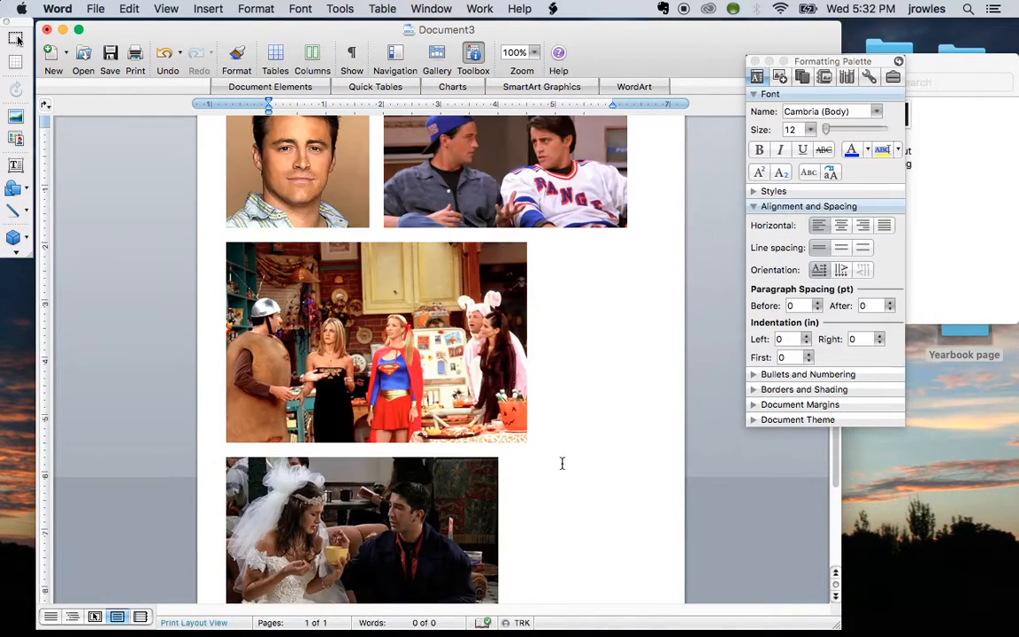
scroll(562, 463, down, 3)
drag(375, 451, 451, 468)
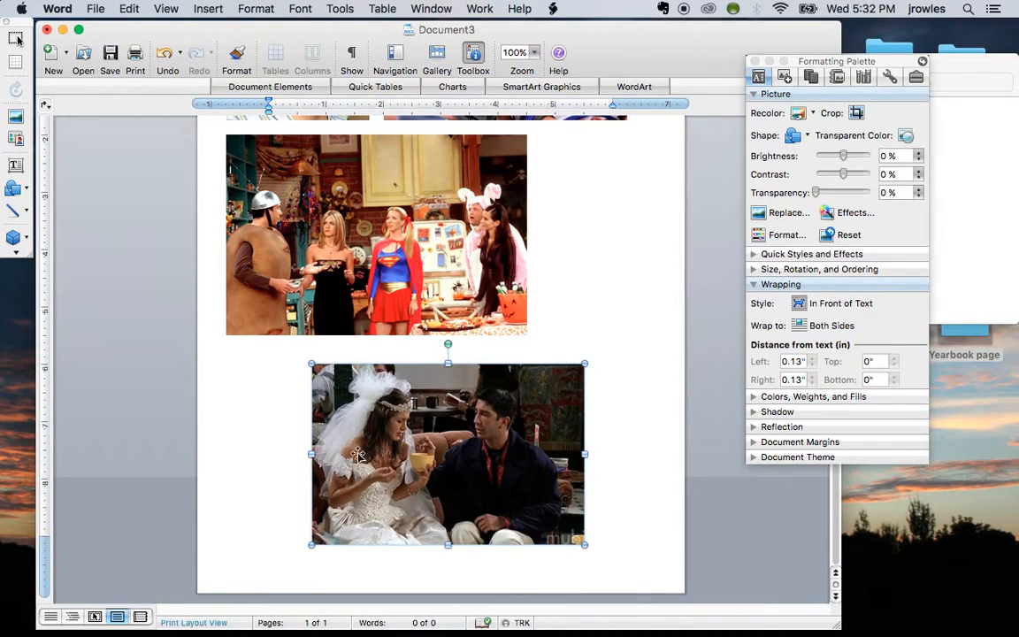
scroll(575, 416, up, 4)
scroll(604, 234, down, 4)
- Change the prom photo's shape to the oval from Basic Shapes and align it with the Halloween photo's left edge
click(799, 137)
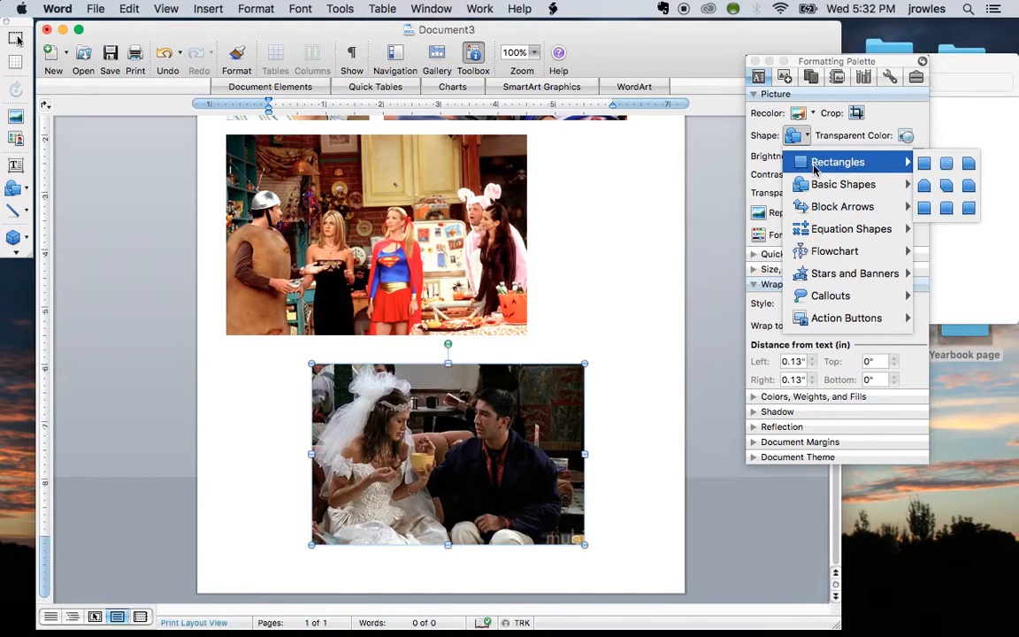
mouse_move(820, 193)
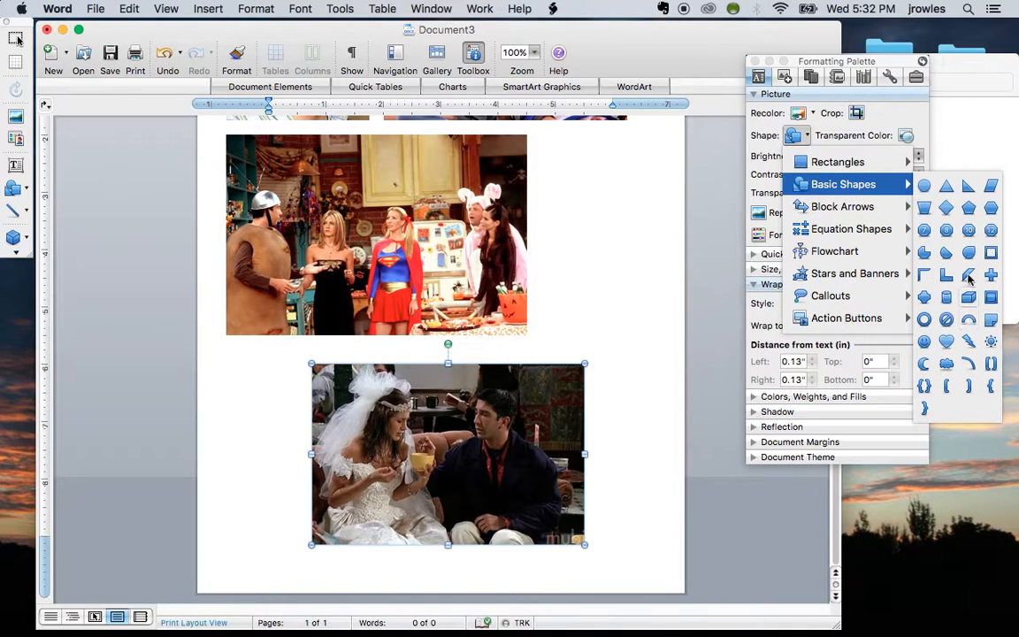
click(923, 185)
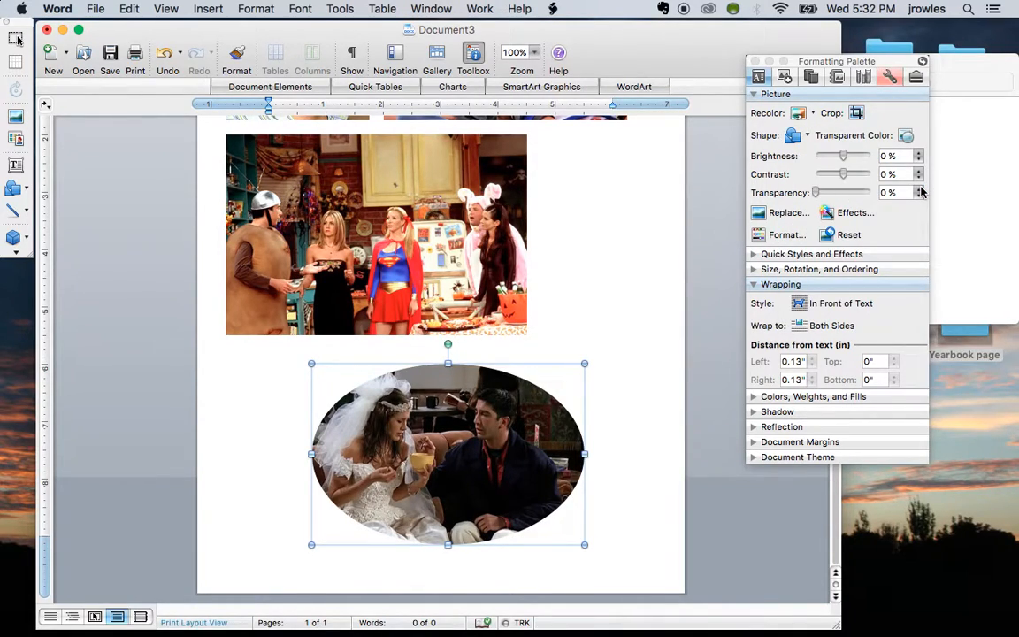
click(646, 303)
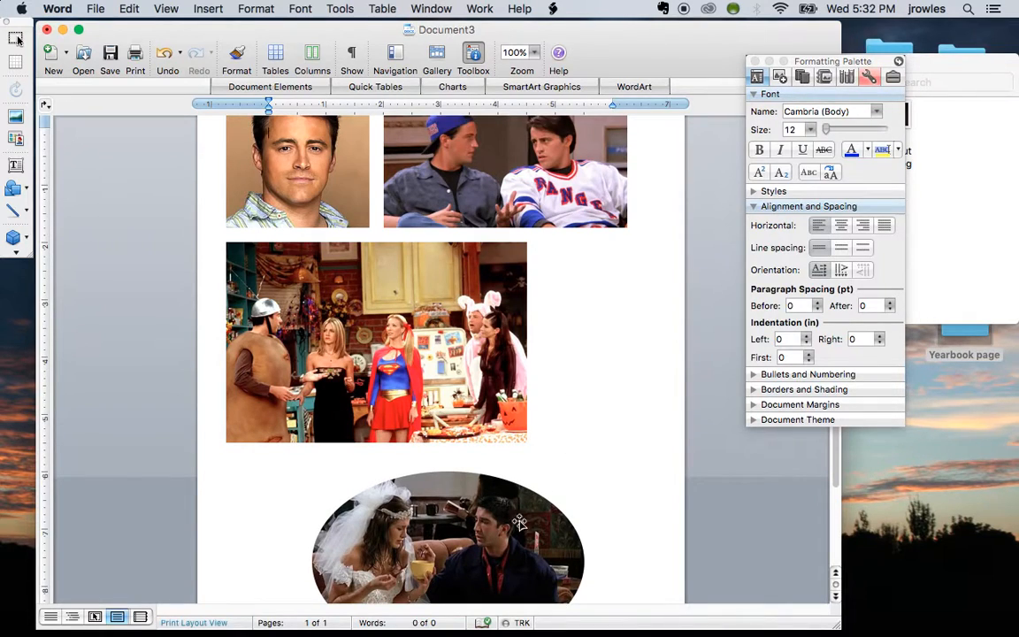
scroll(570, 371, down, 3)
drag(458, 477, 371, 473)
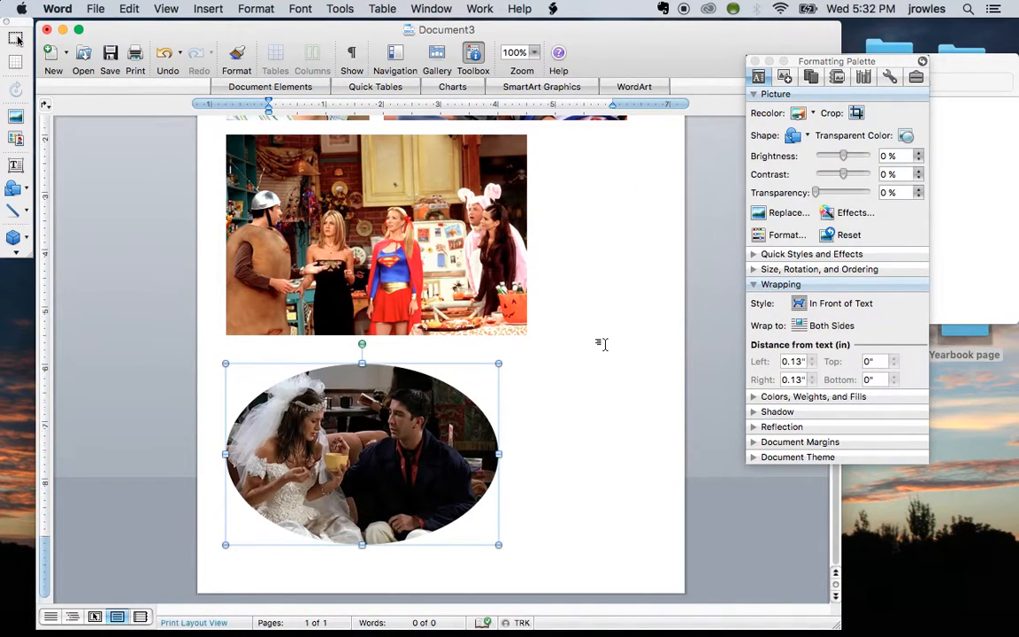
- Draw a text box about 3.25" high and 2.75" wide beside the oval prom photo and enter the student's first and last name on two lines
scroll(601, 343, up, 4)
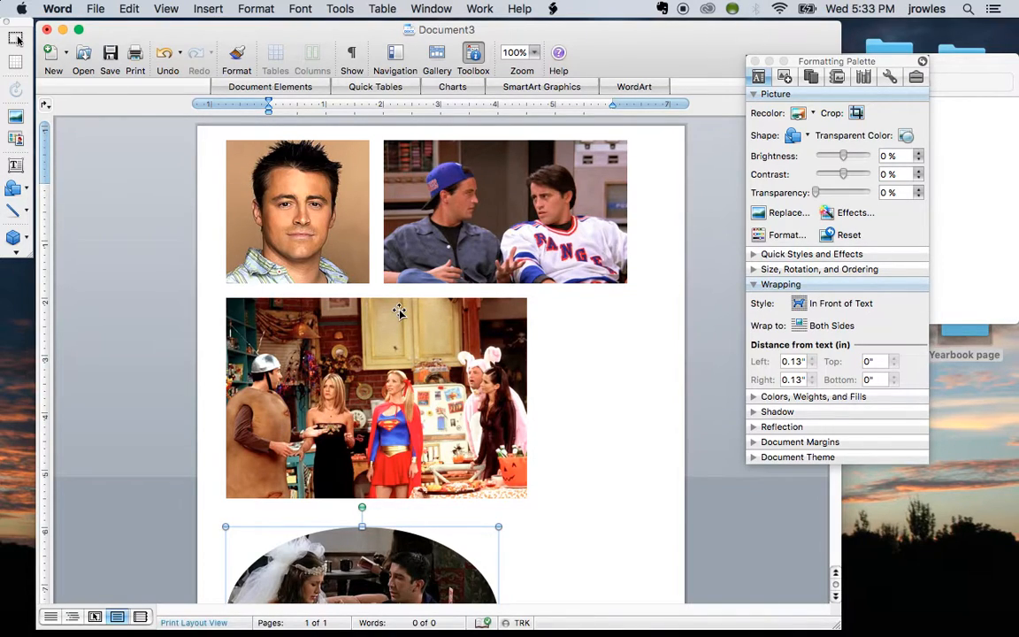
click(16, 168)
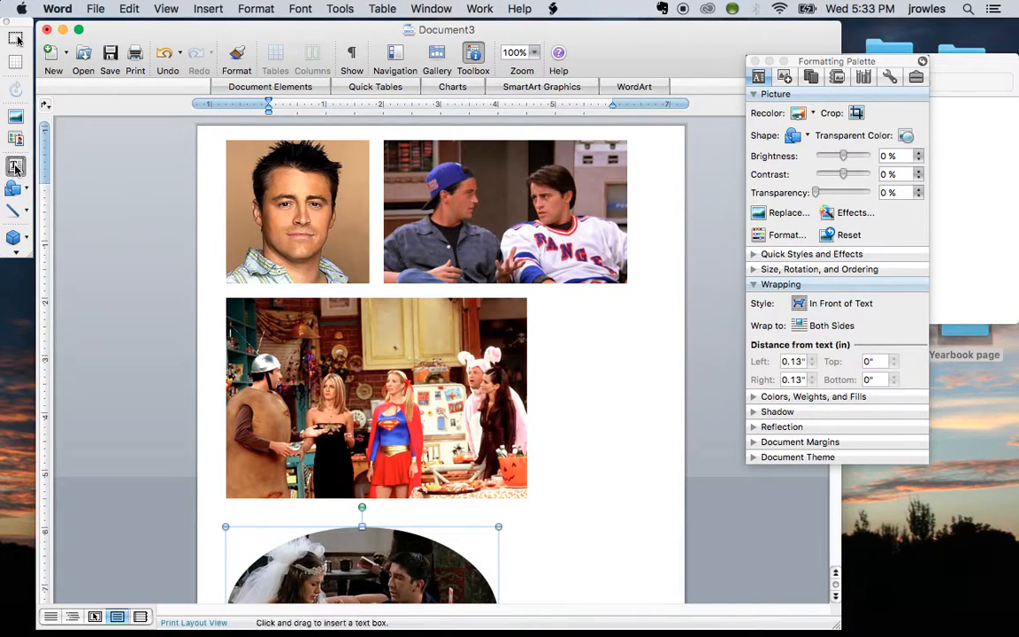
scroll(570, 454, down, 5)
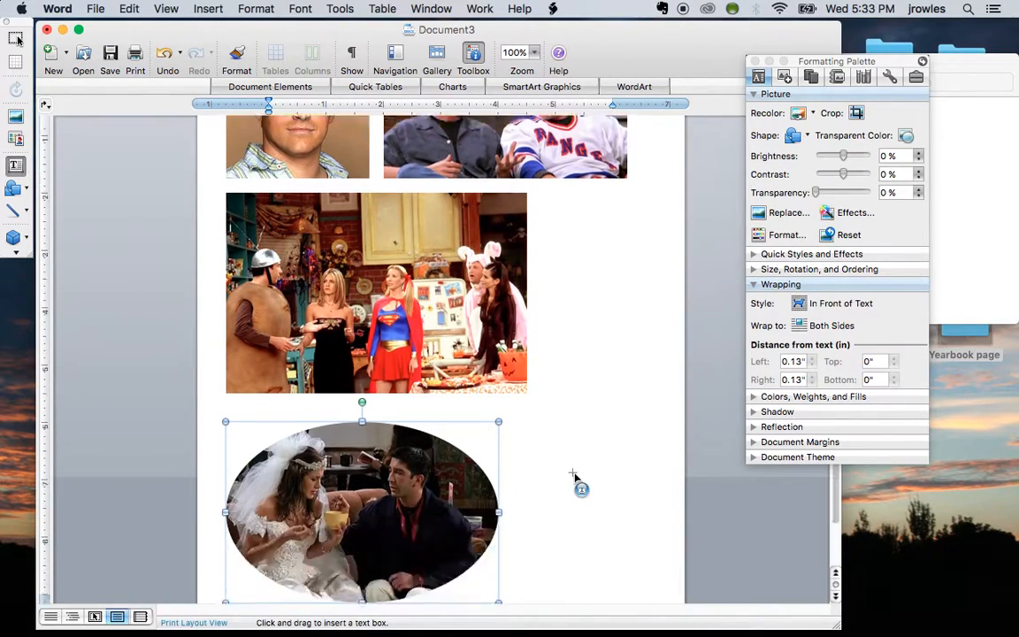
drag(512, 363, 671, 550)
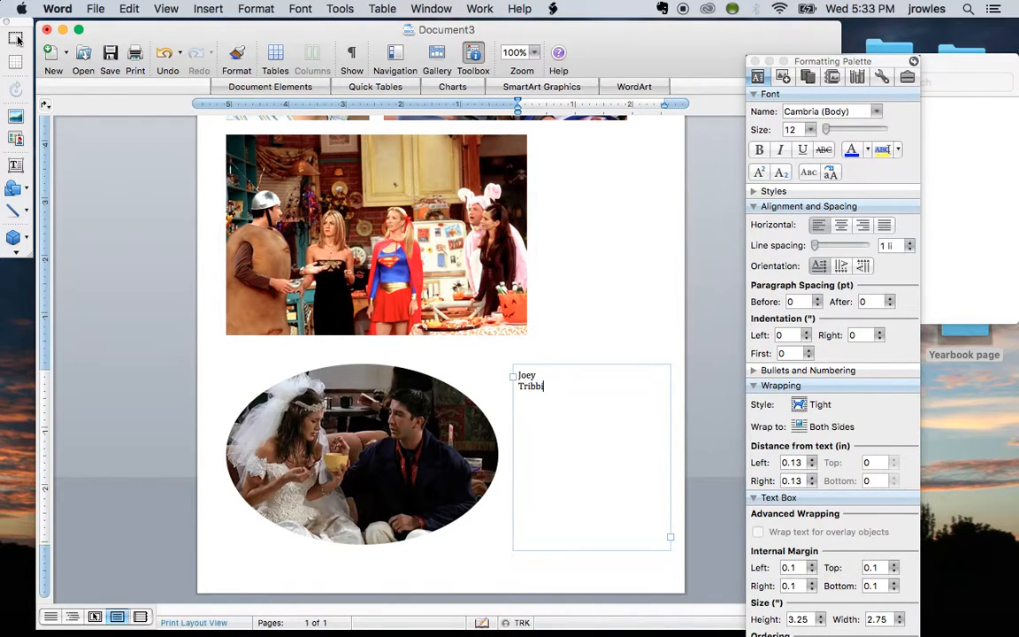
- Center the student's name in the text box and set its font size to 48
drag(582, 416, 502, 374)
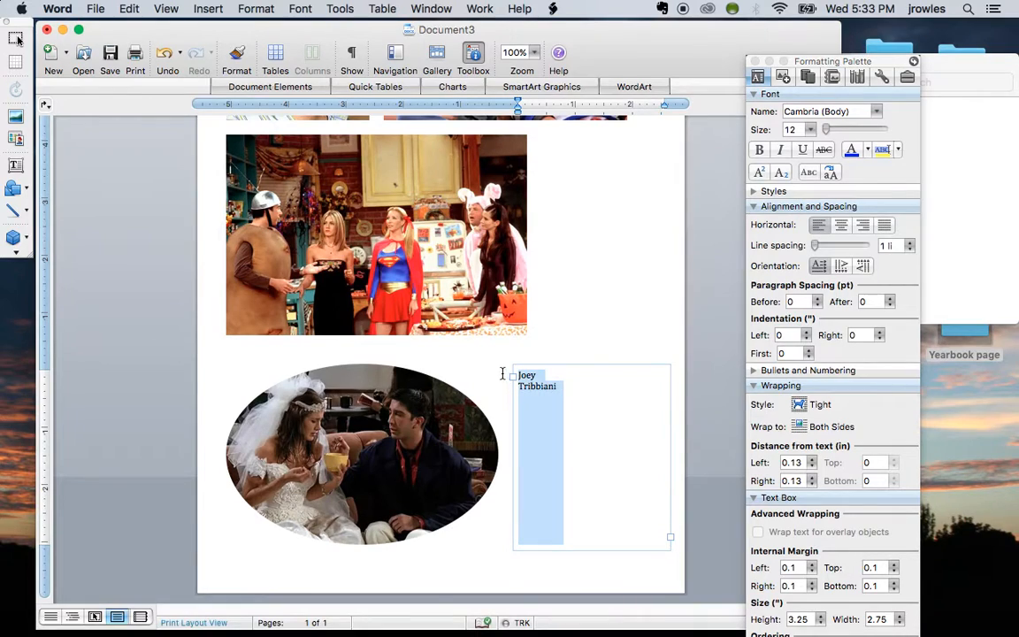
click(841, 227)
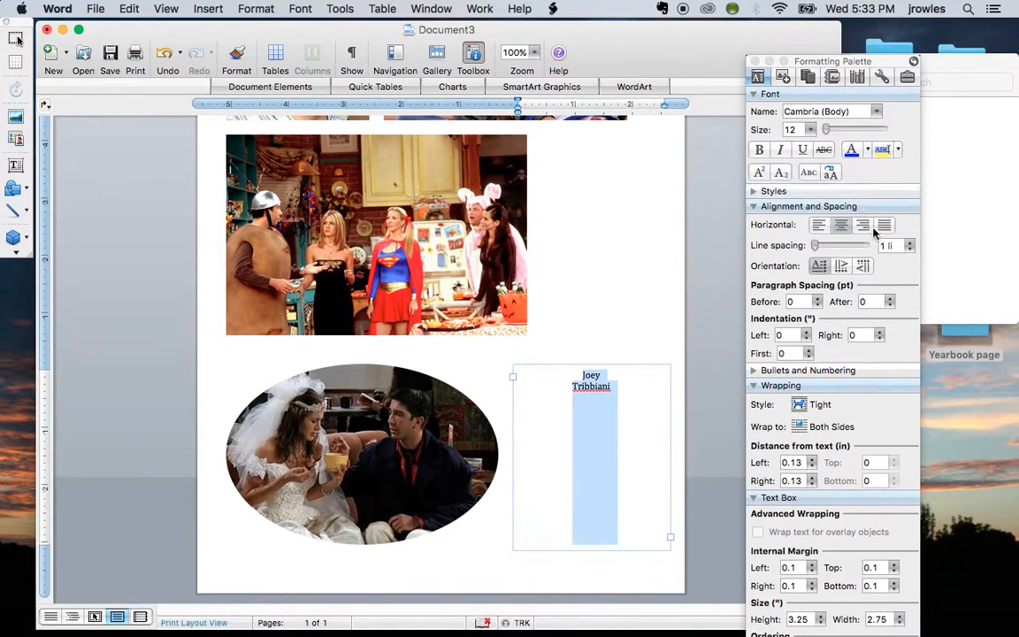
click(810, 130)
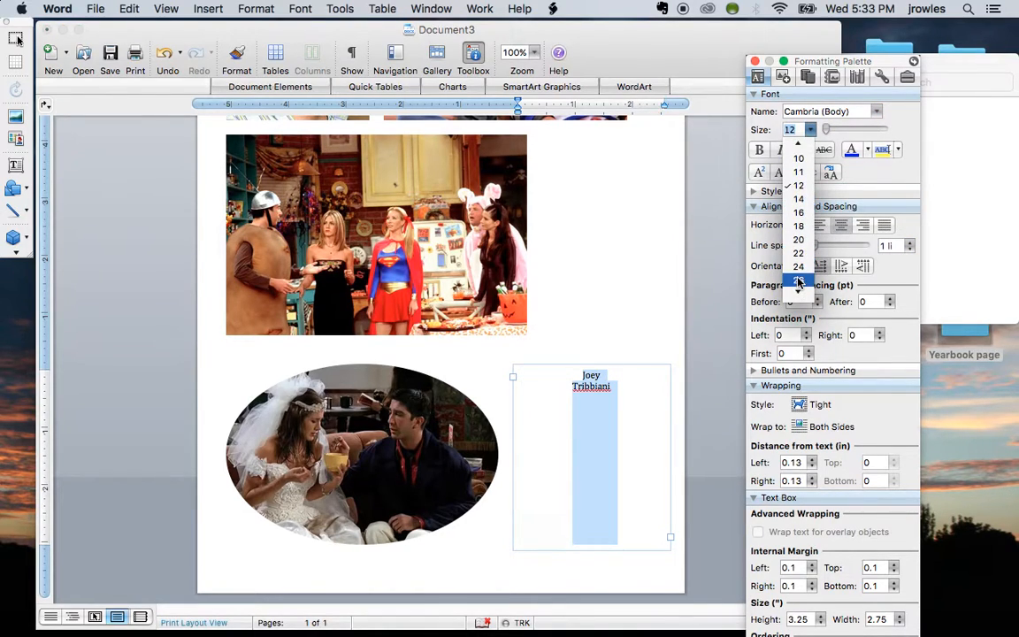
click(798, 281)
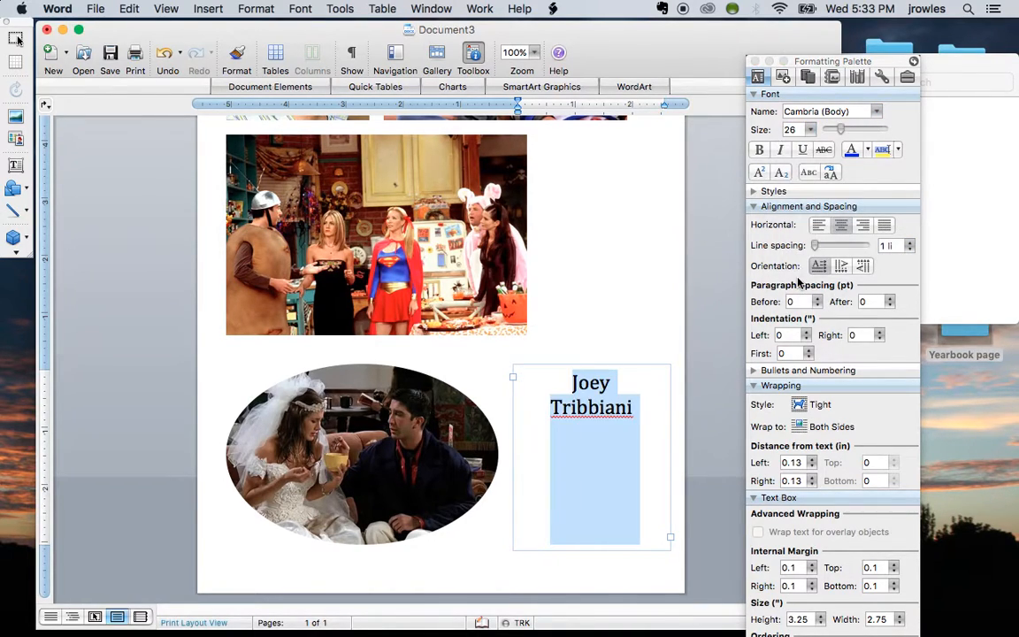
click(810, 131)
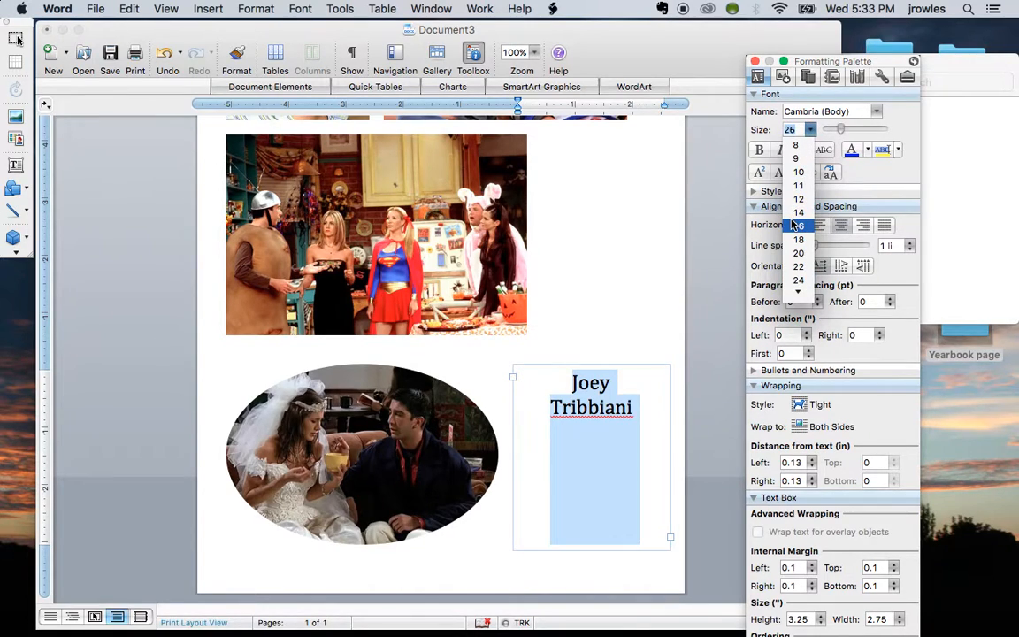
click(803, 301)
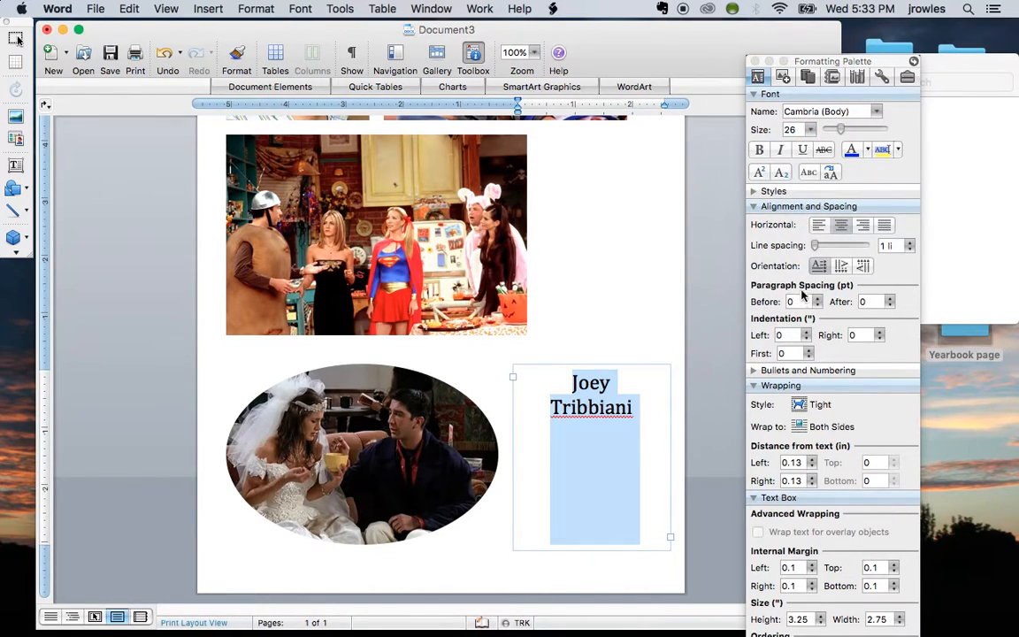
click(810, 131)
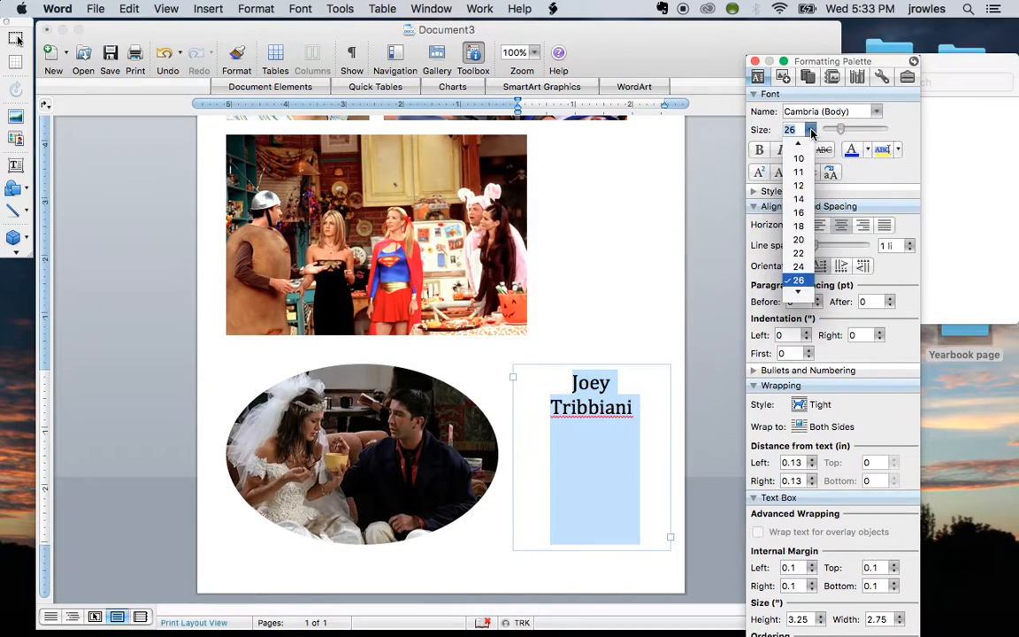
click(798, 282)
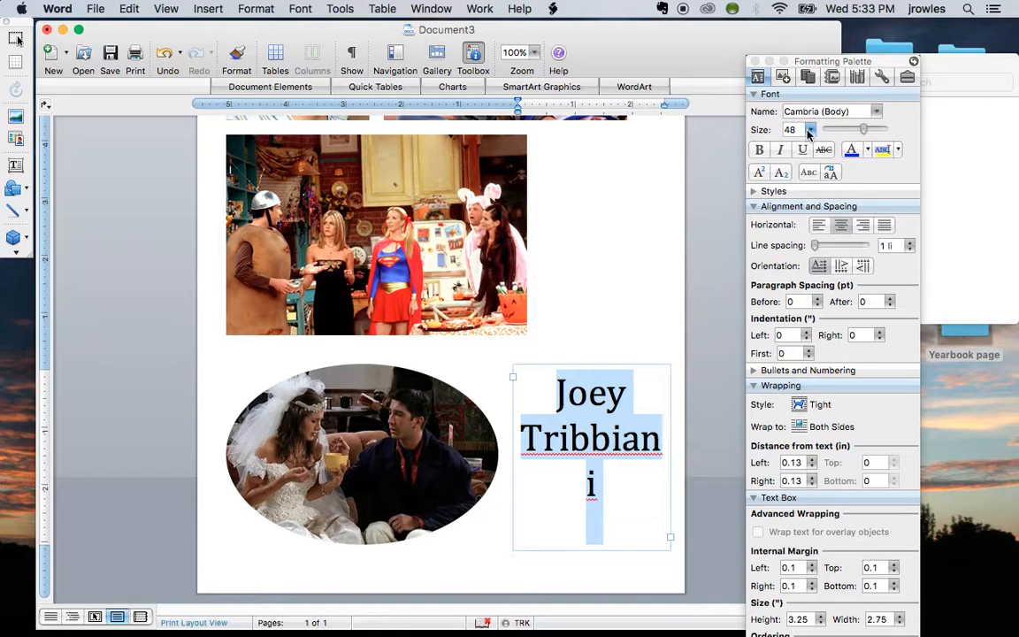
drag(564, 489, 550, 510)
click(503, 492)
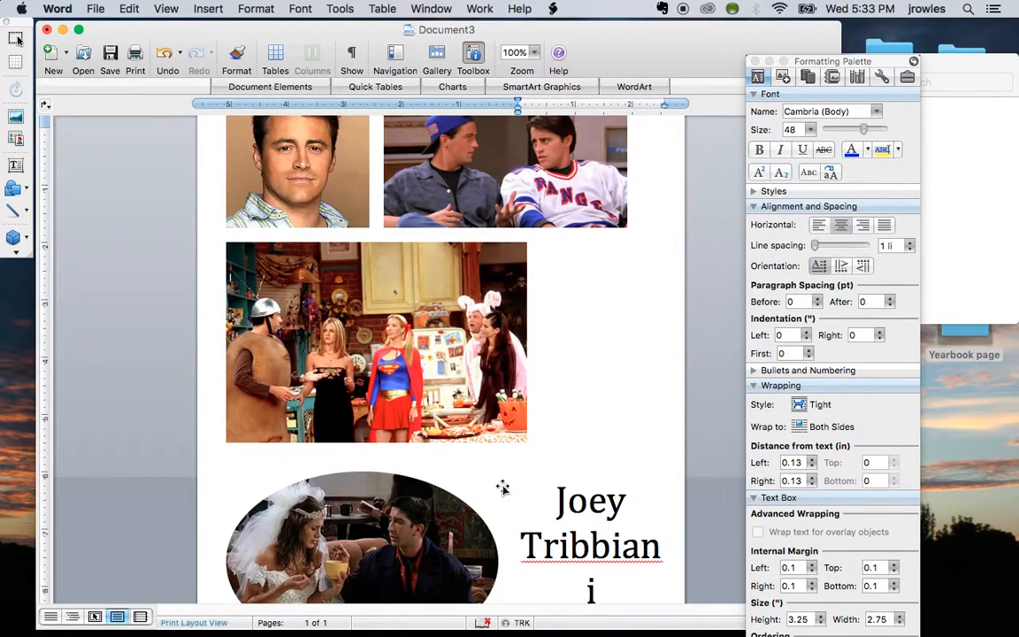
- Widen the name text box toward the oval photo so the student's last name fits on a single line
scroll(570, 332, down, 4)
click(514, 461)
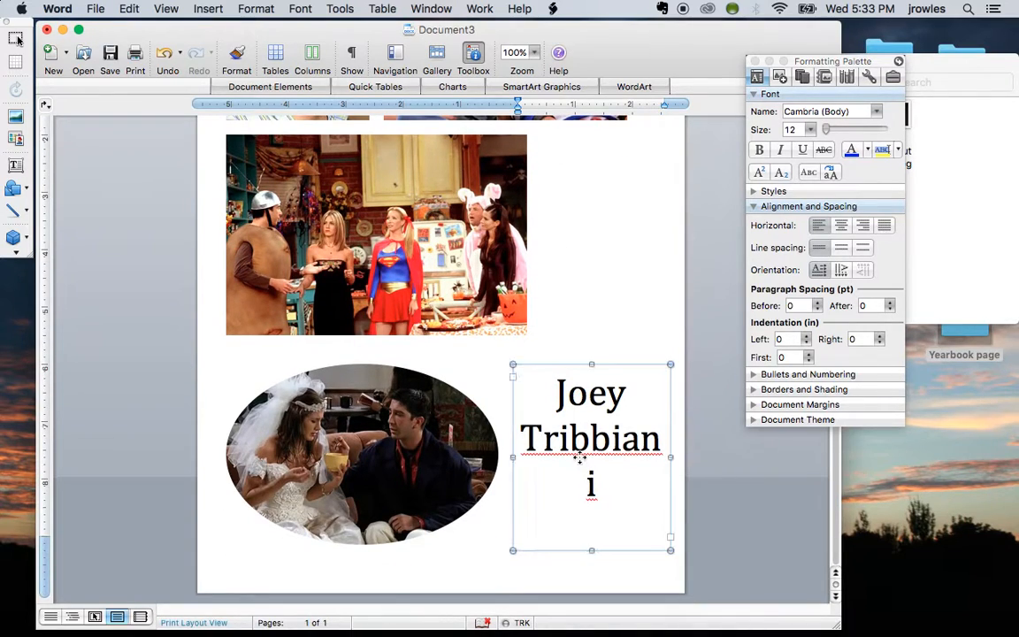
drag(514, 461, 499, 460)
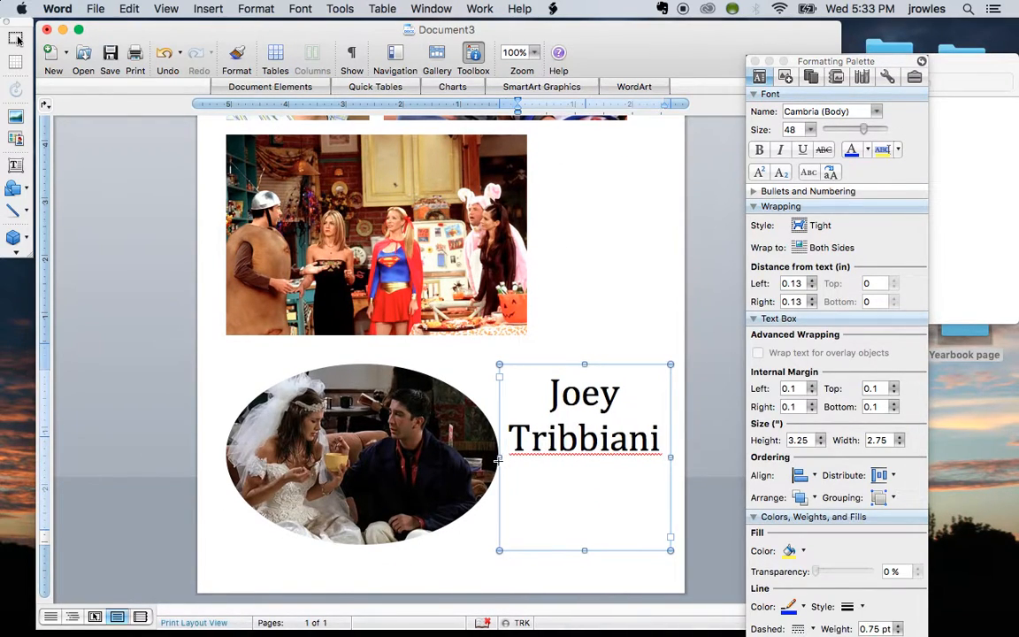
click(589, 319)
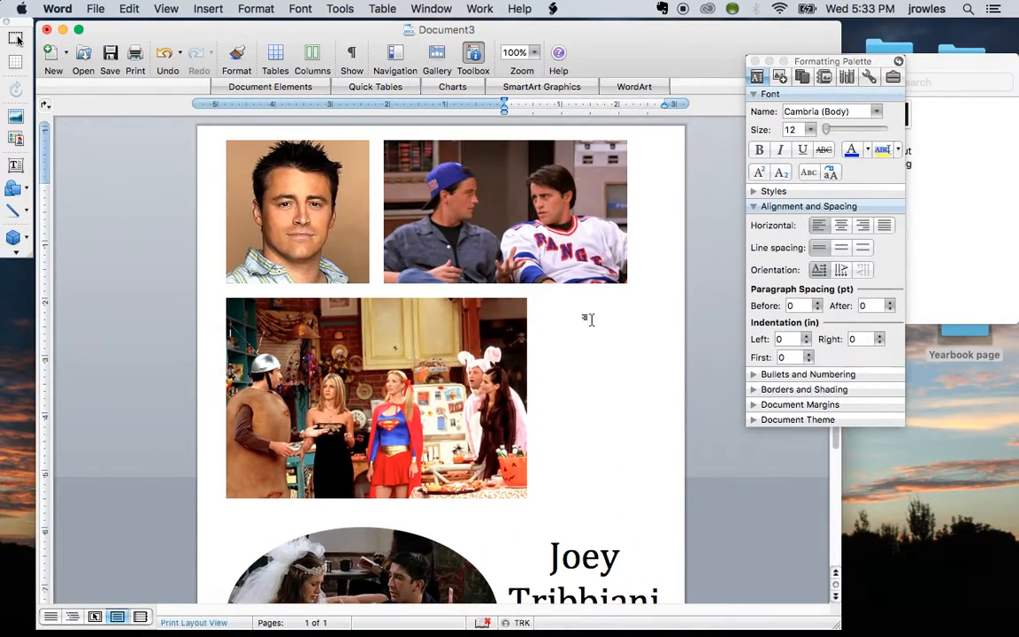
scroll(589, 319, down, 4)
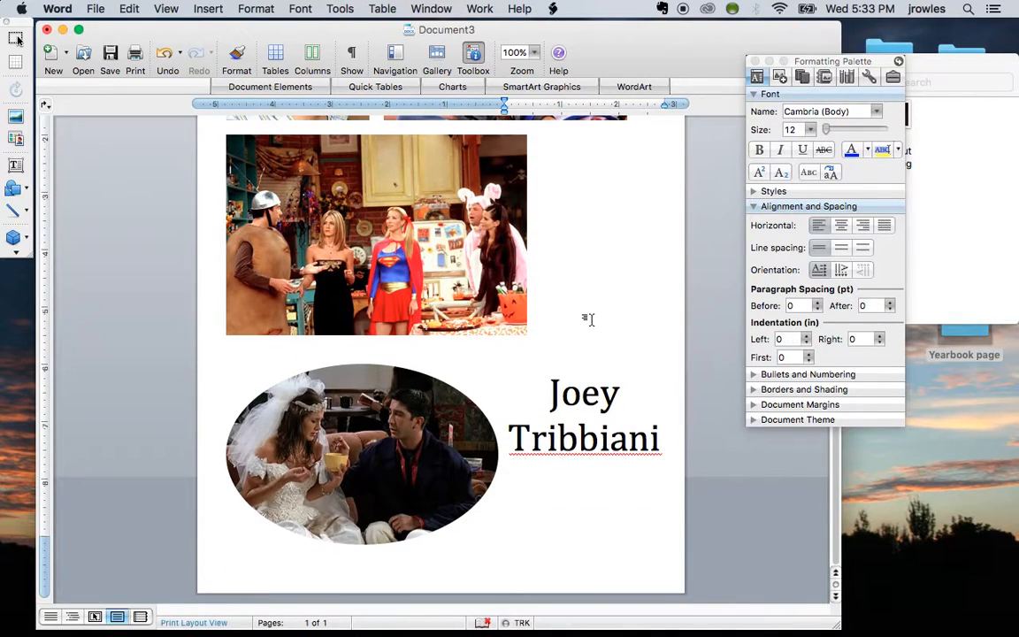
scroll(589, 319, up, 4)
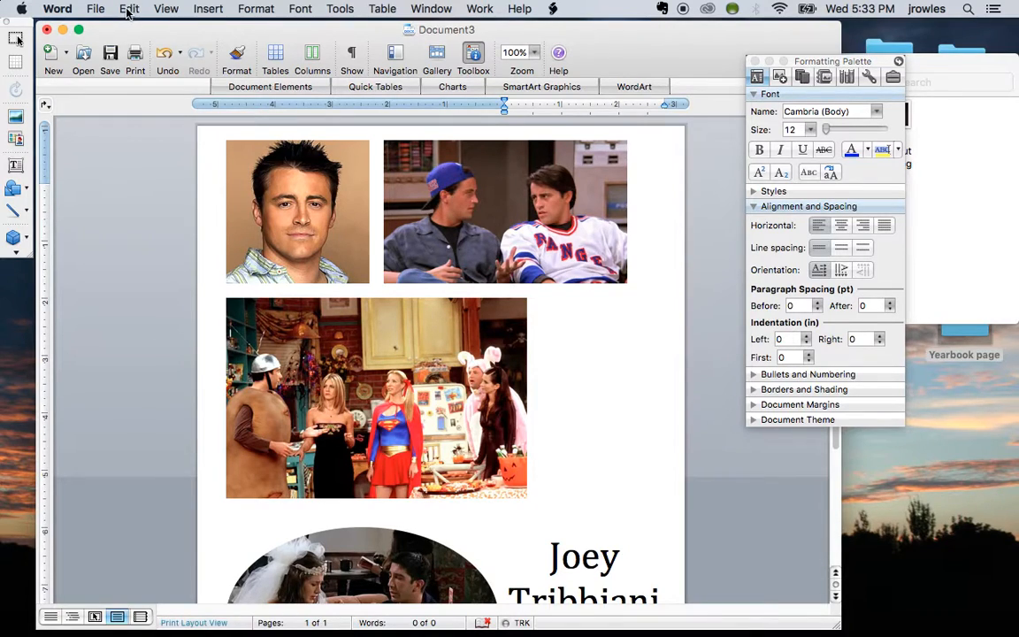
- Save the document in the Documents folder as a Word Document (.docx) named with the student's first name
click(110, 54)
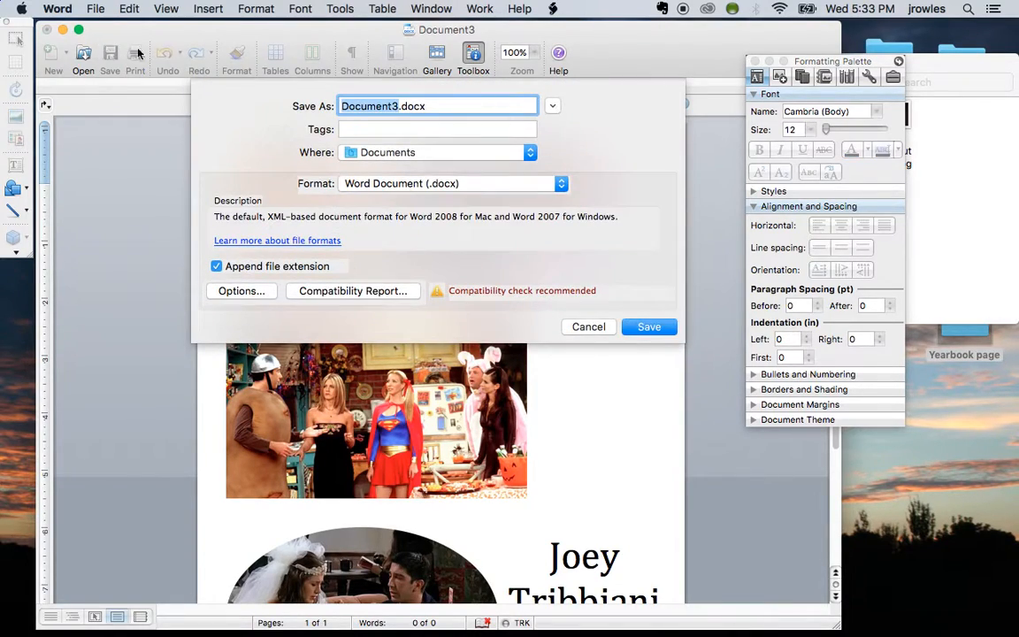
text(Joey)
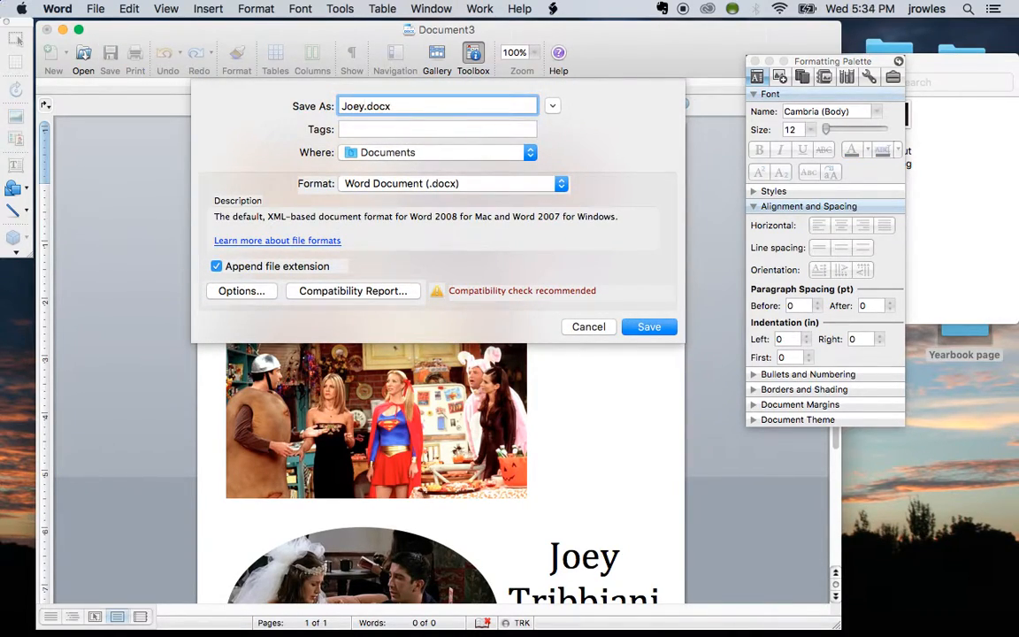
click(650, 326)
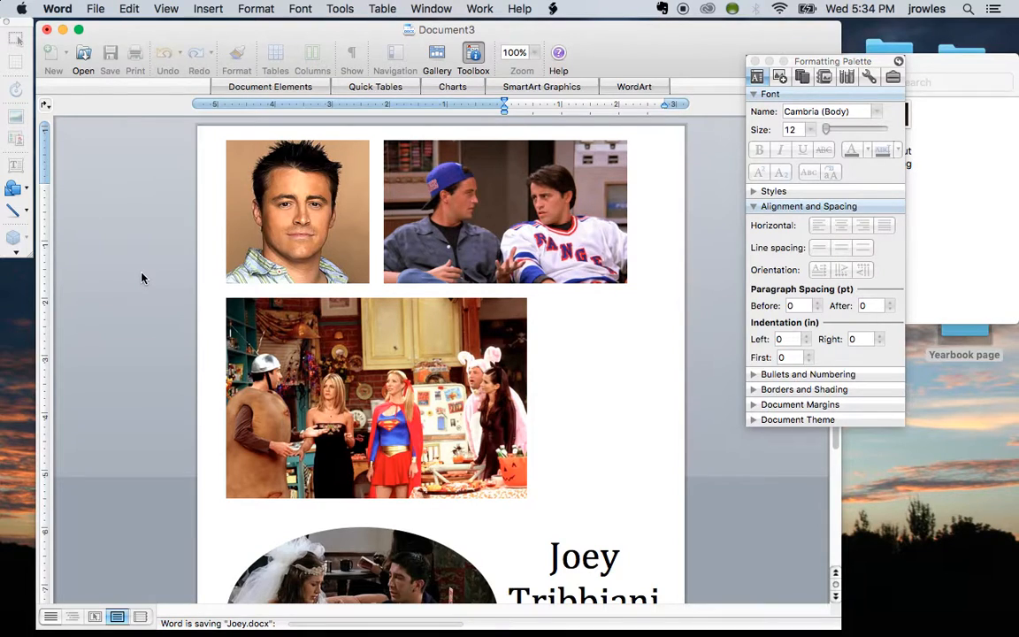
- Save a copy of the yearbook page in PDF format to the Documents folder under the same file name
click(95, 8)
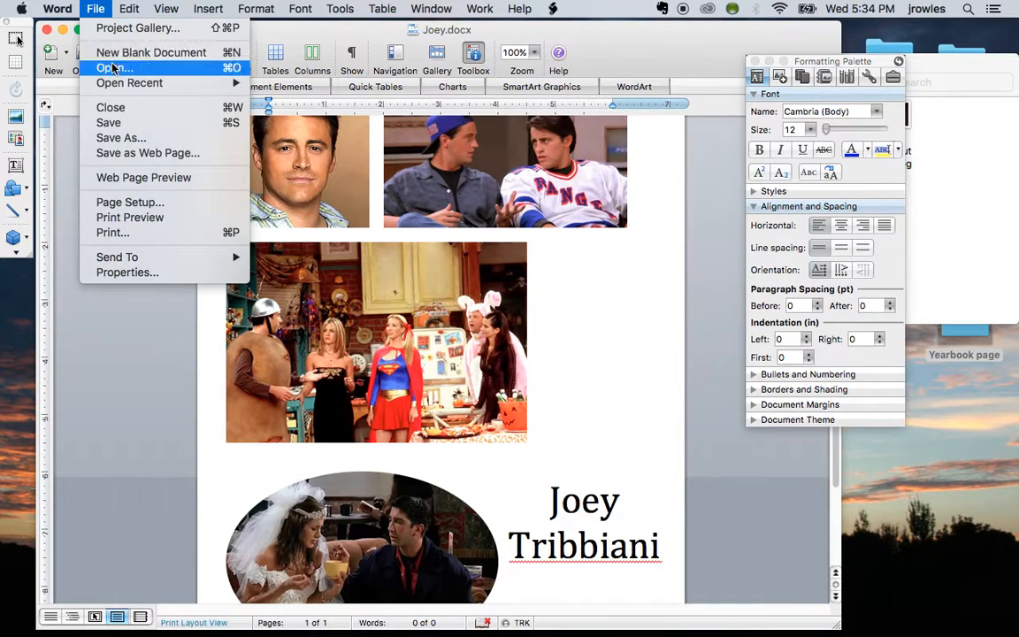
mouse_move(121, 85)
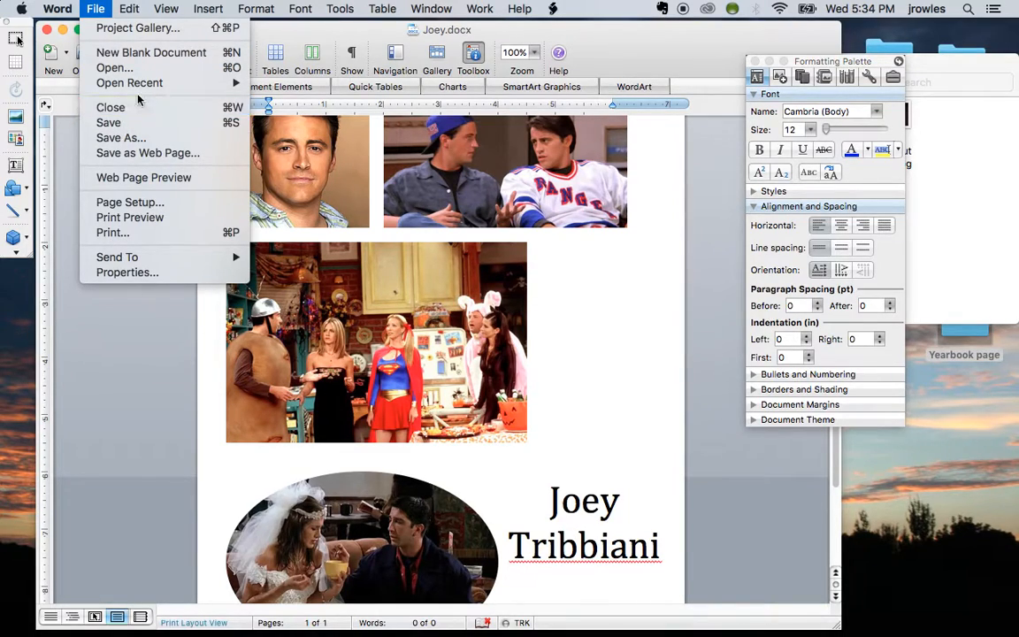
mouse_move(152, 83)
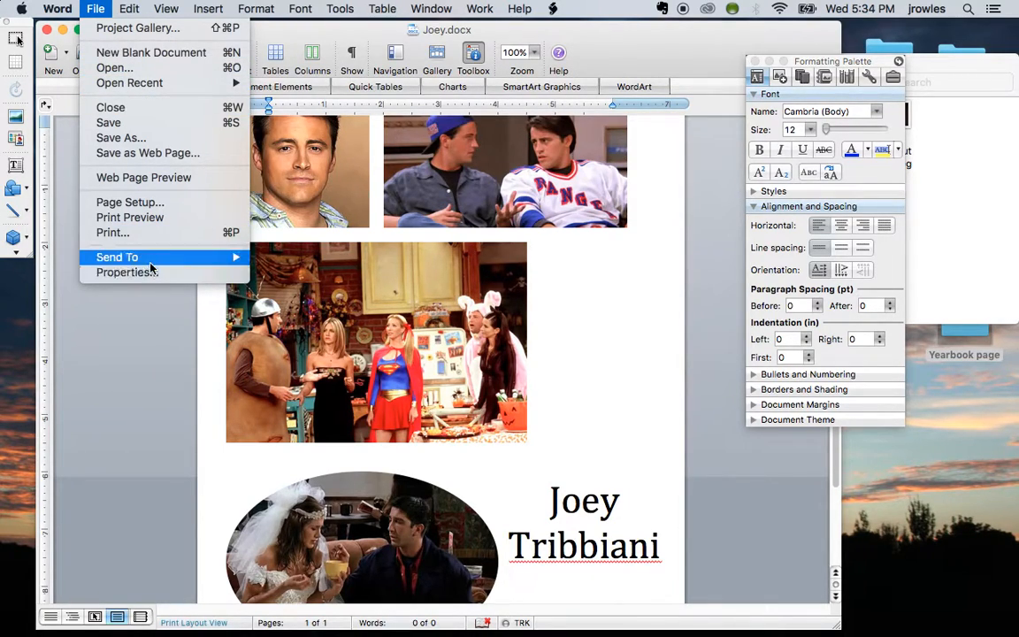
mouse_move(152, 265)
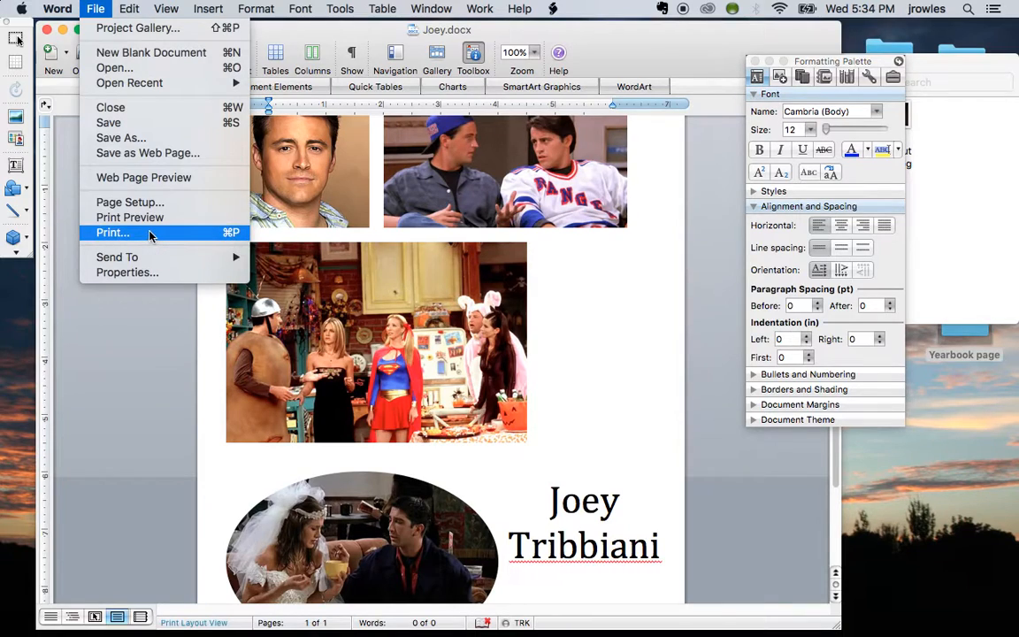
click(156, 140)
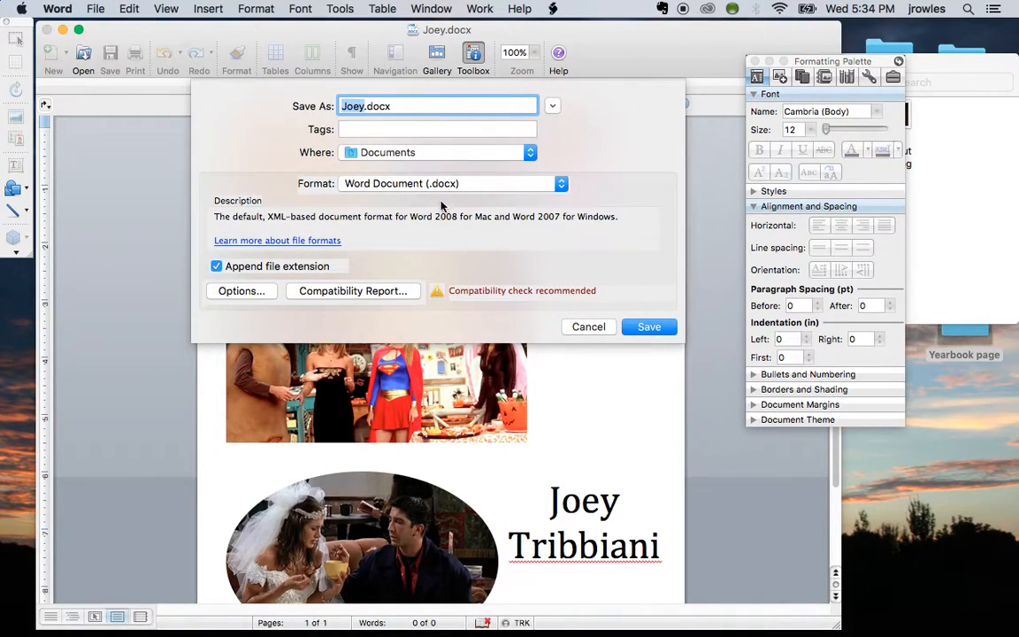
click(553, 184)
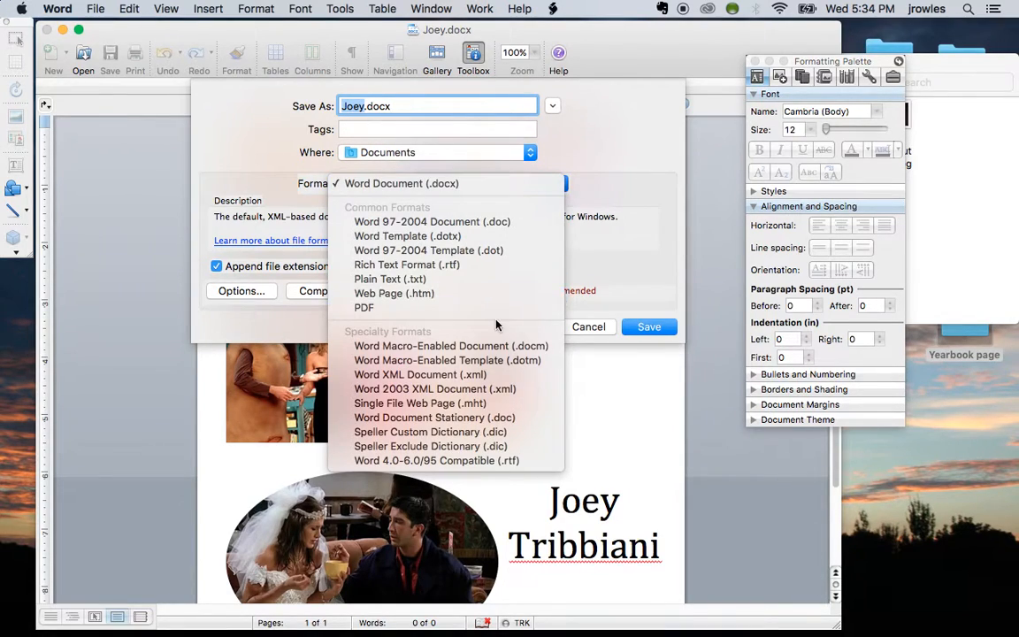
click(385, 308)
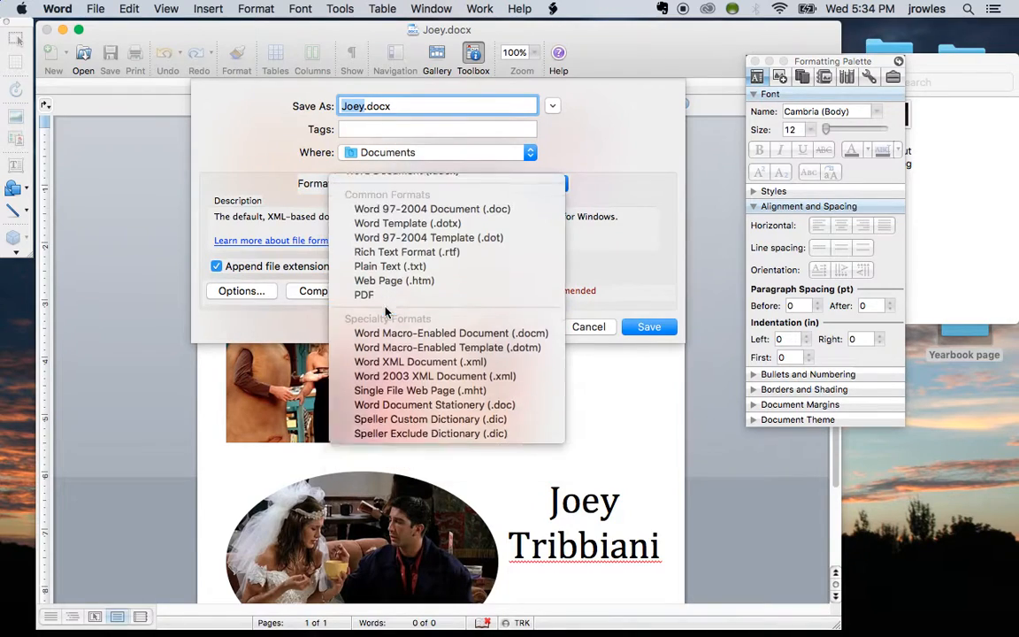
click(648, 327)
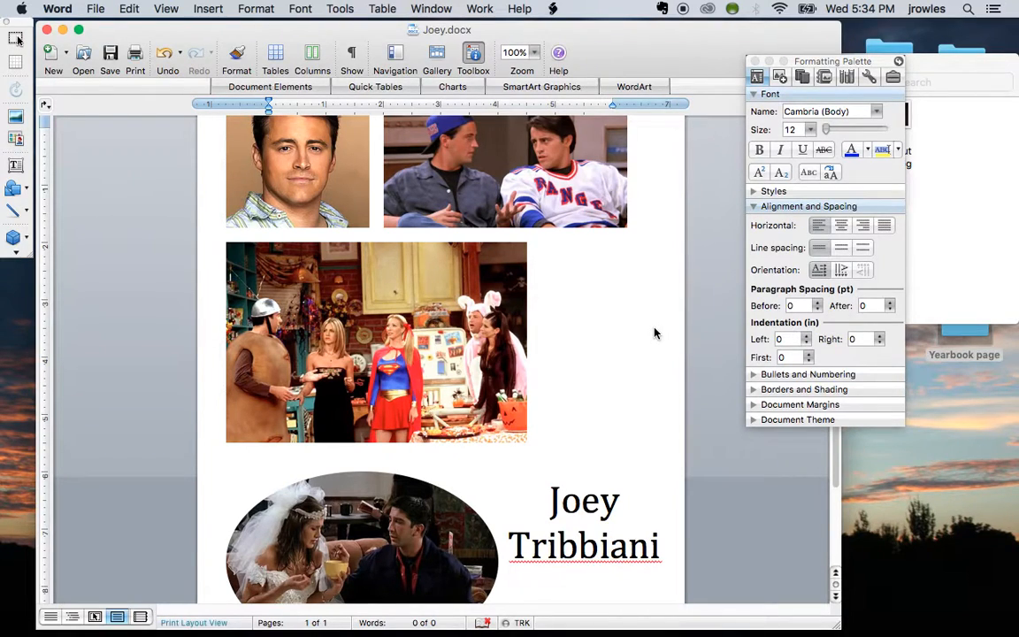
- Save another copy of the yearbook page in PDF format to the Desktop
click(95, 9)
click(123, 138)
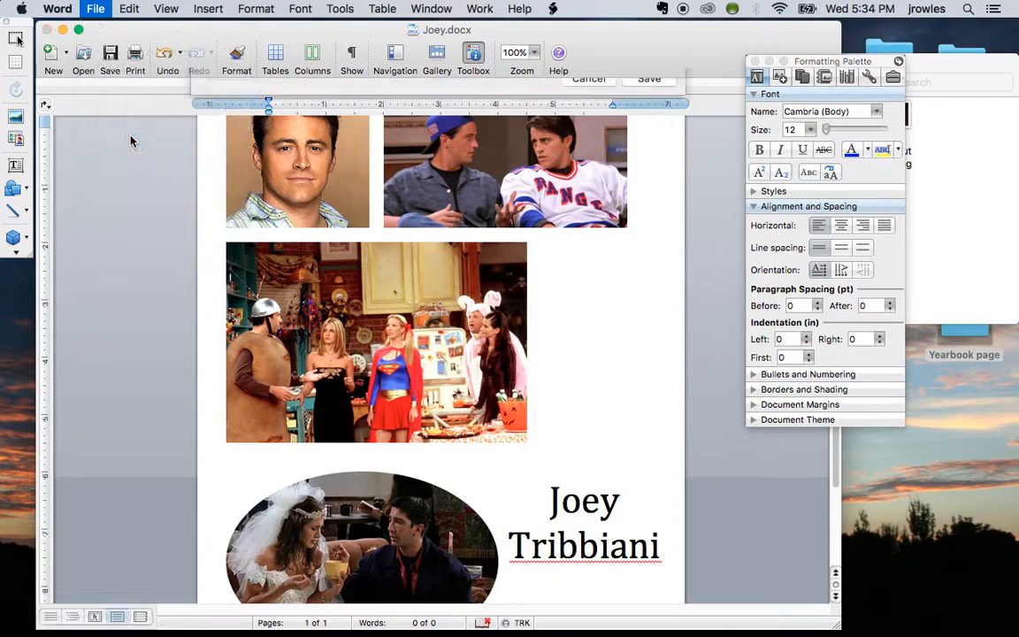
click(406, 154)
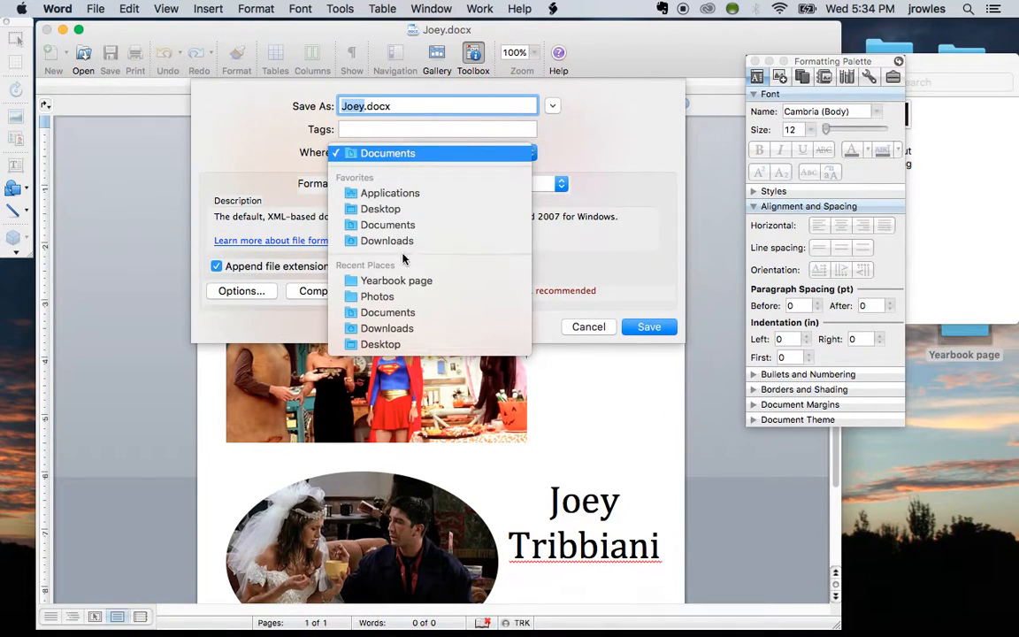
click(402, 209)
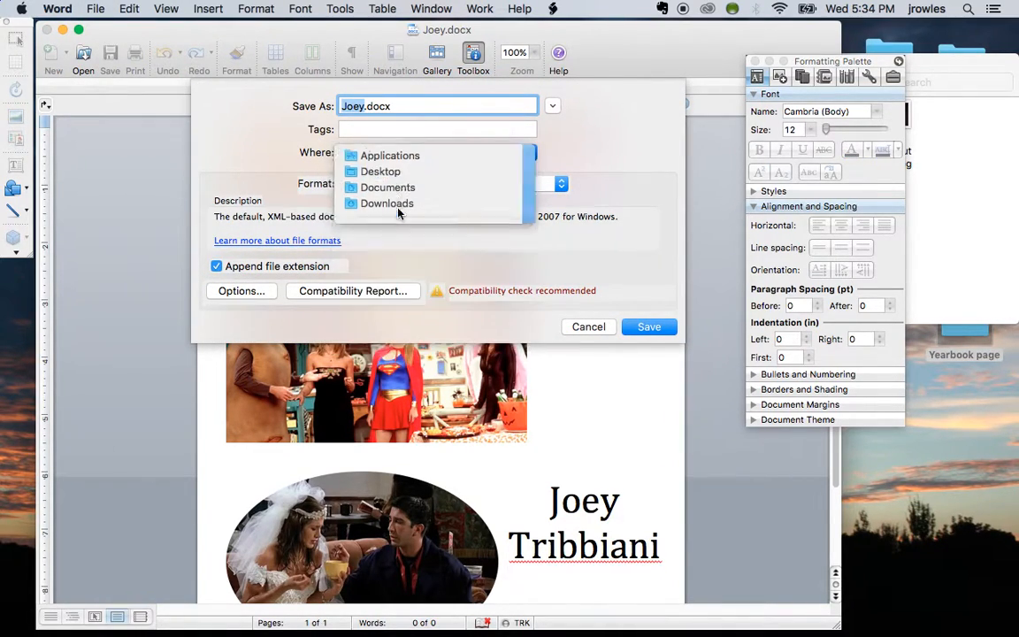
click(480, 183)
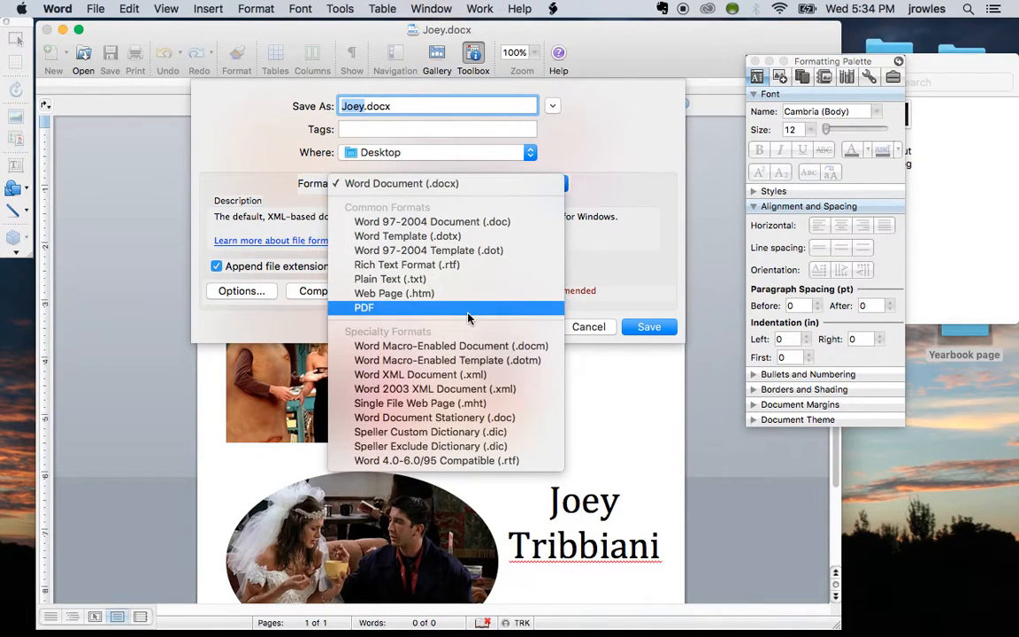
click(420, 307)
click(648, 327)
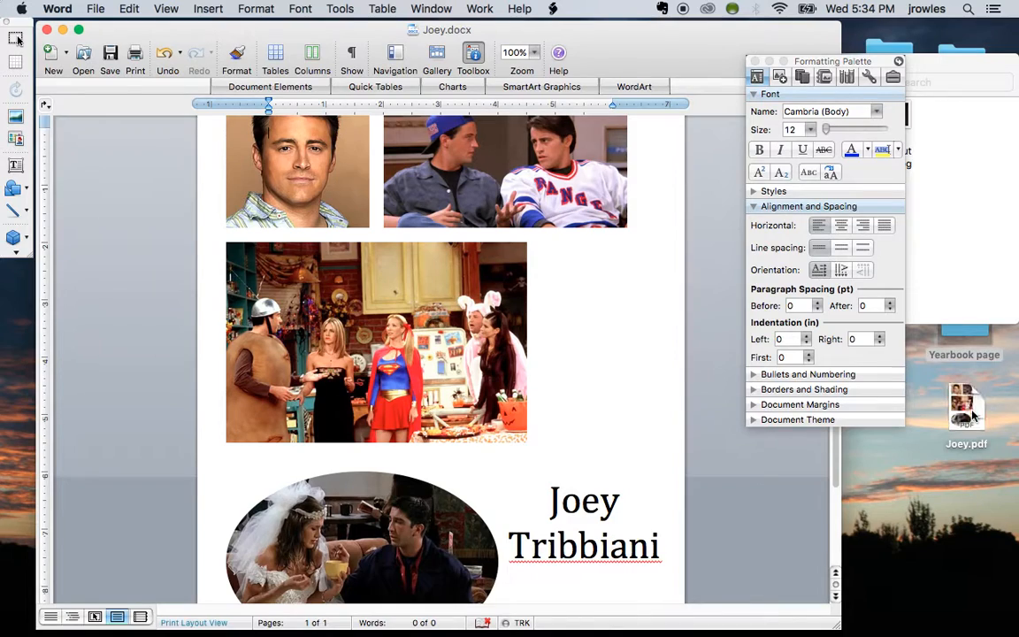
- Open the Desktop PDF in Acrobat Pro, examine the photos and name across the whole page, and close the file
click(973, 423)
double_click(973, 422)
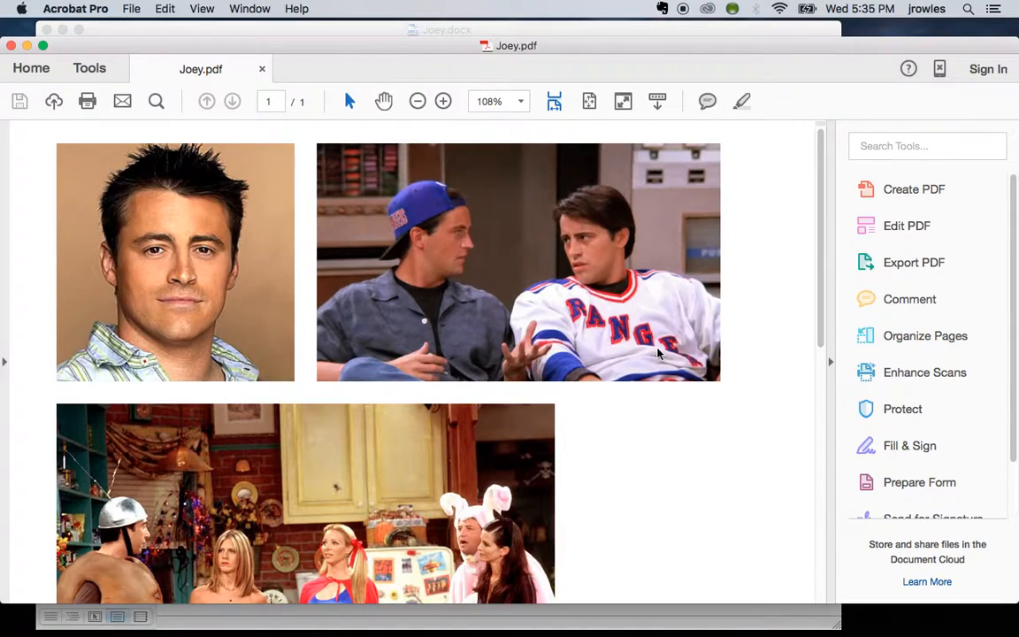
scroll(525, 354, down, 3)
scroll(525, 353, down, 10)
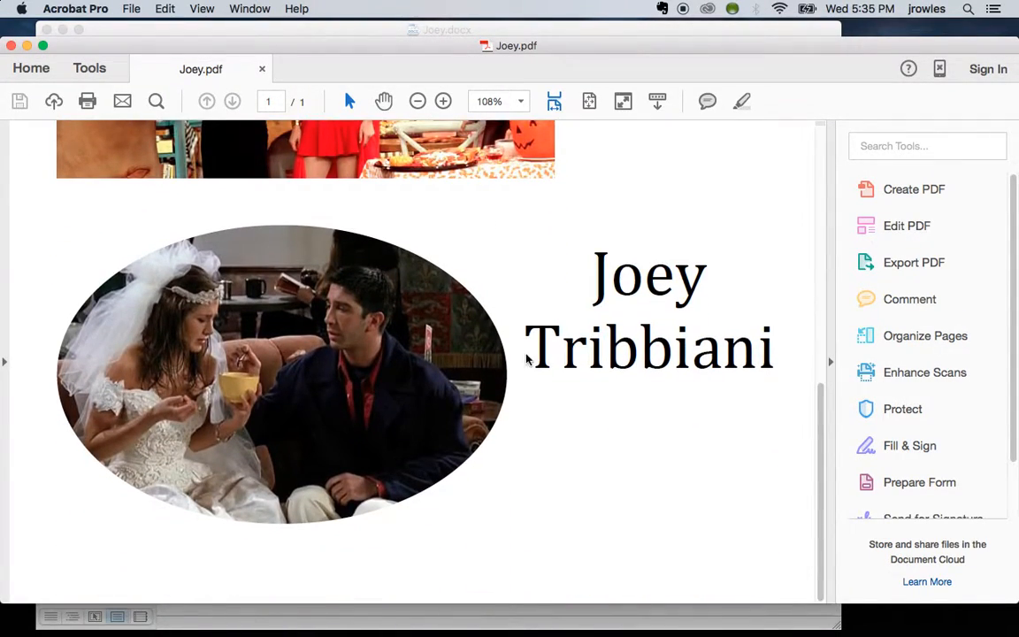
scroll(525, 353, up, 10)
scroll(525, 354, down, 4)
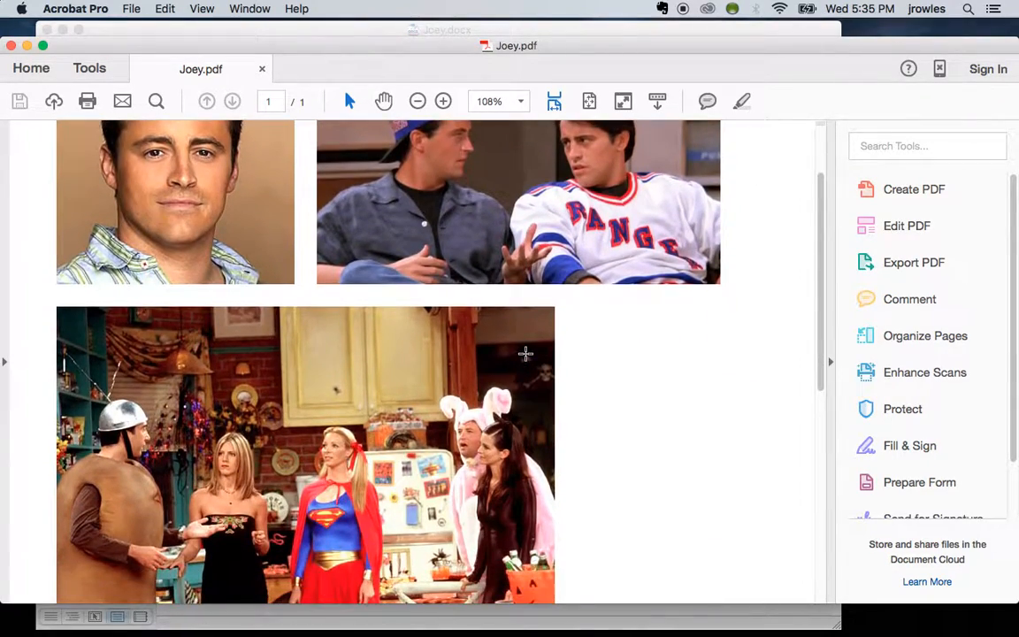
scroll(646, 372, down, 5)
scroll(644, 370, down, 3)
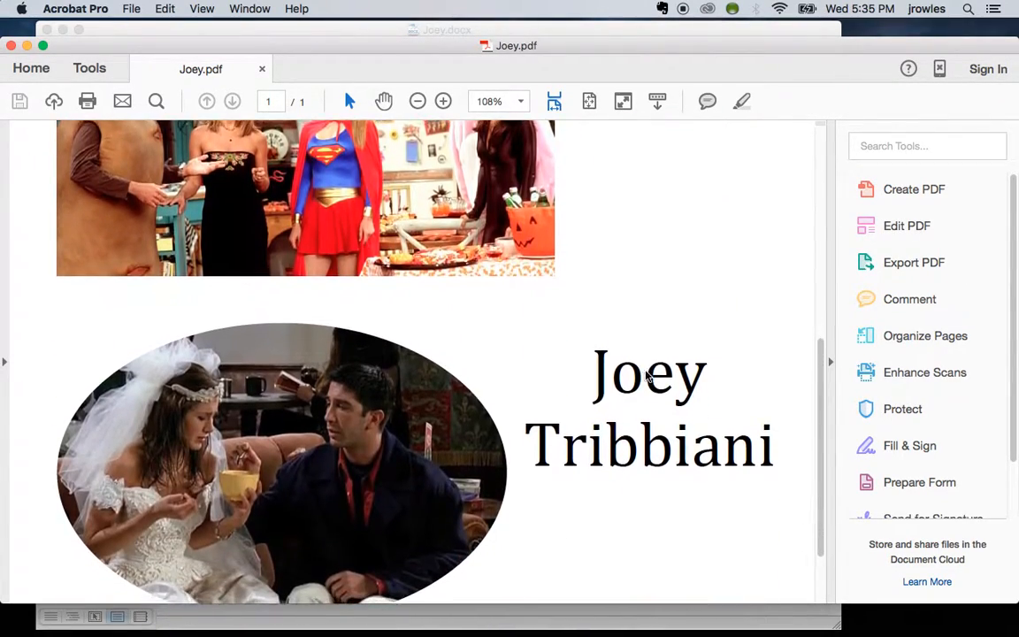
scroll(646, 366, up, 9)
scroll(645, 368, up, 3)
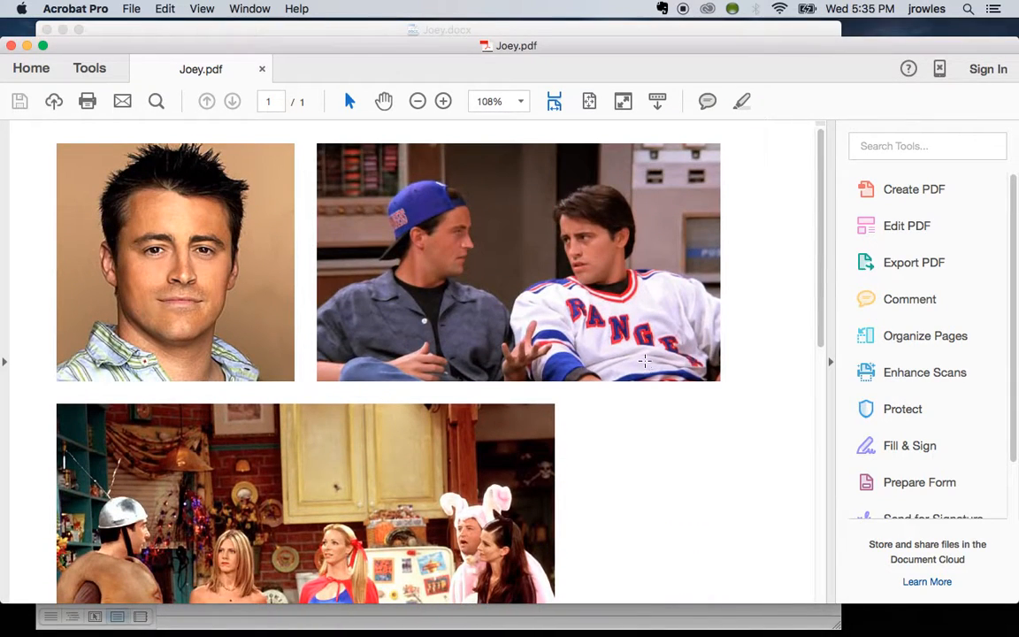
scroll(651, 515, down, 3)
scroll(648, 513, down, 9)
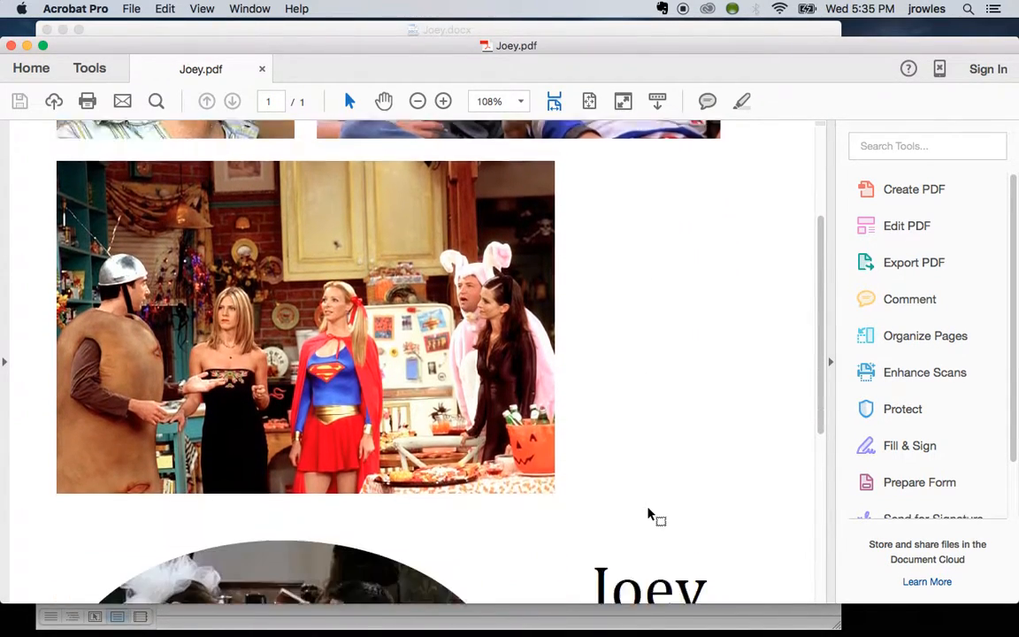
scroll(650, 516, up, 12)
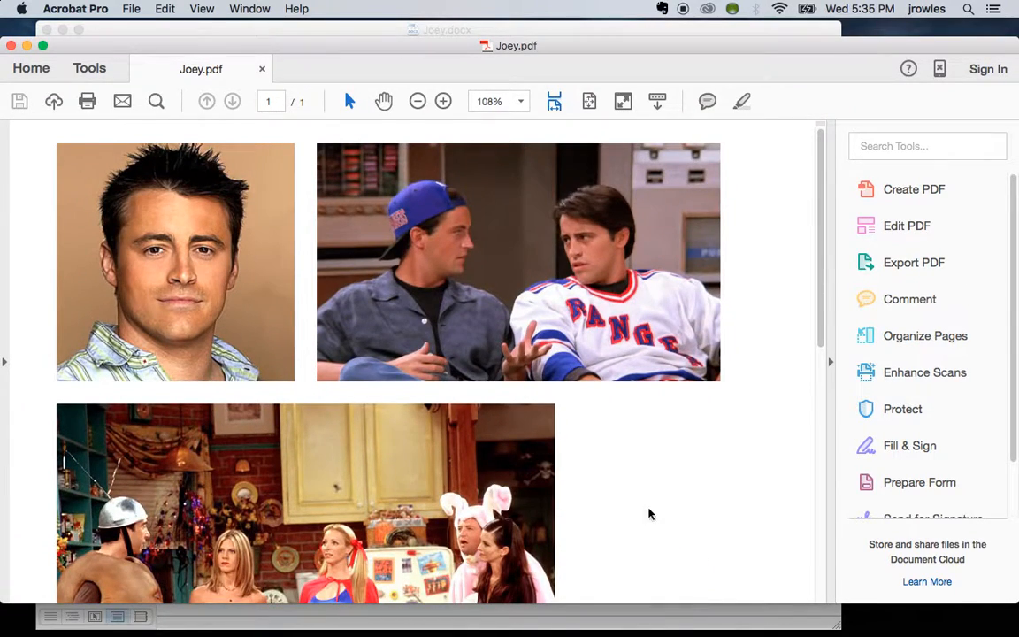
click(11, 45)
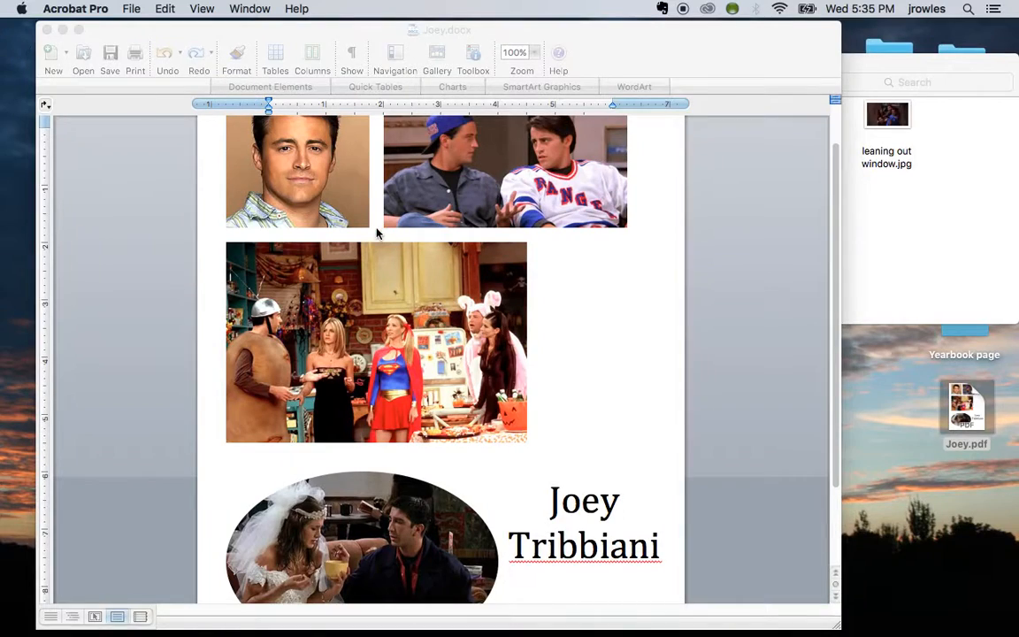